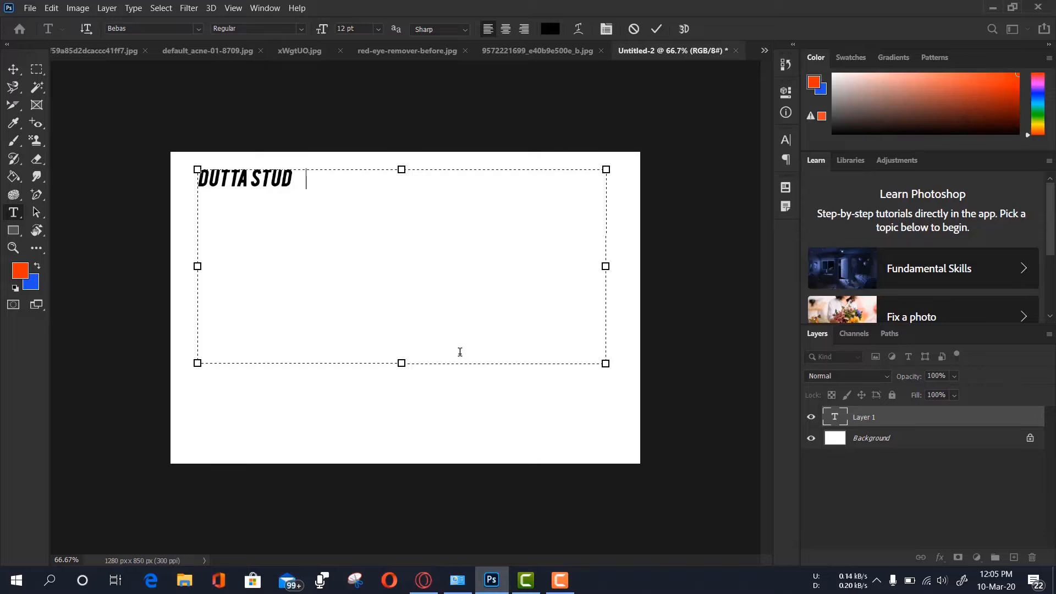
Select the DUTTA STUDIO text, try centre and right alignment, and return it to left alignment
{"action": "left_click_drag", "start_coordinate": [321, 173], "coordinate": [183, 174]}
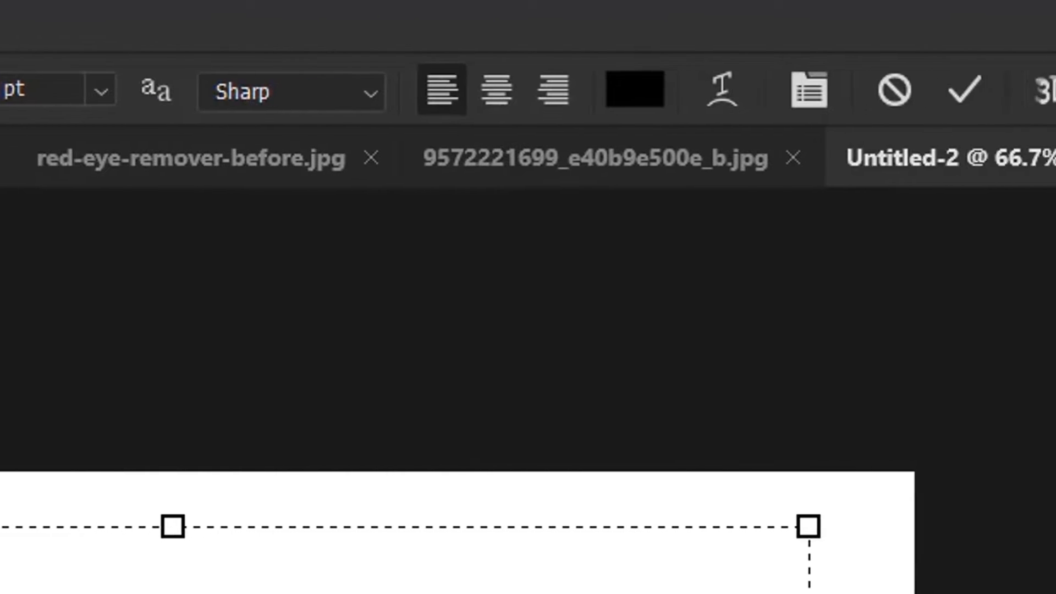
{"action": "left_click", "coordinate": [496, 89]}
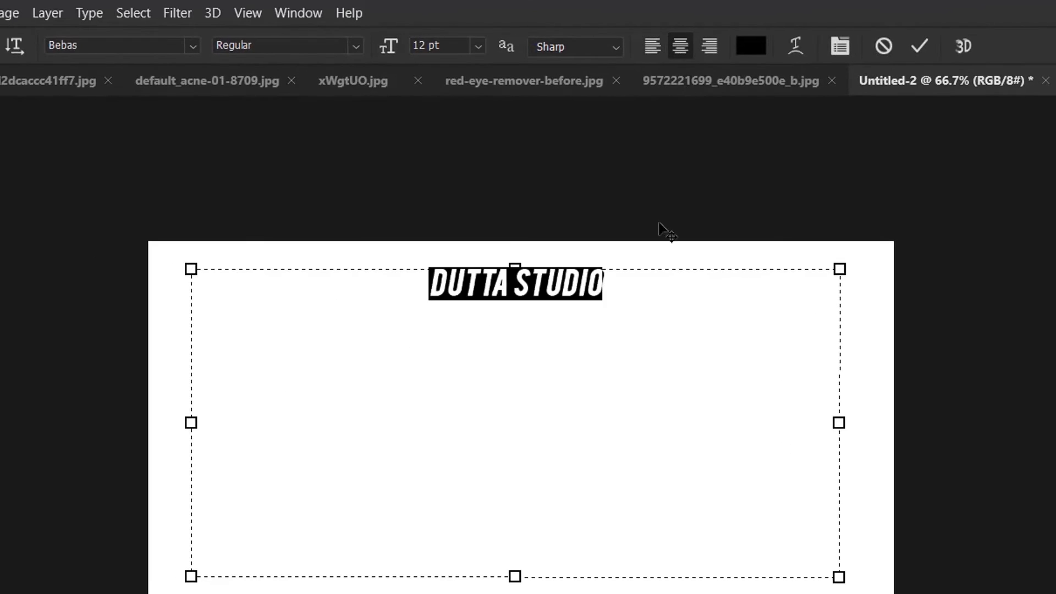
{"action": "left_click", "coordinate": [709, 48]}
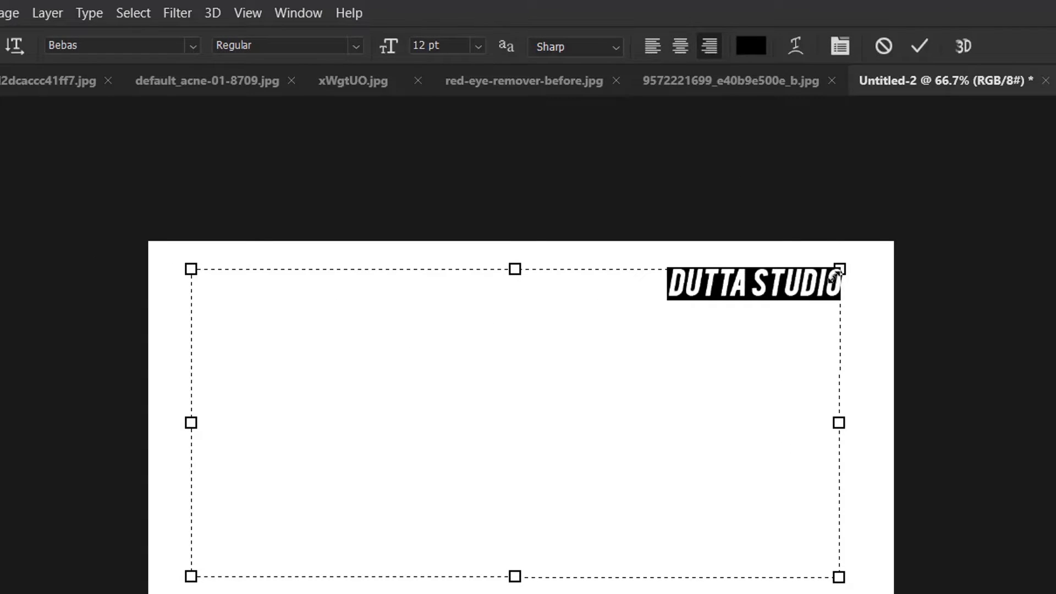
{"action": "left_click", "coordinate": [652, 45]}
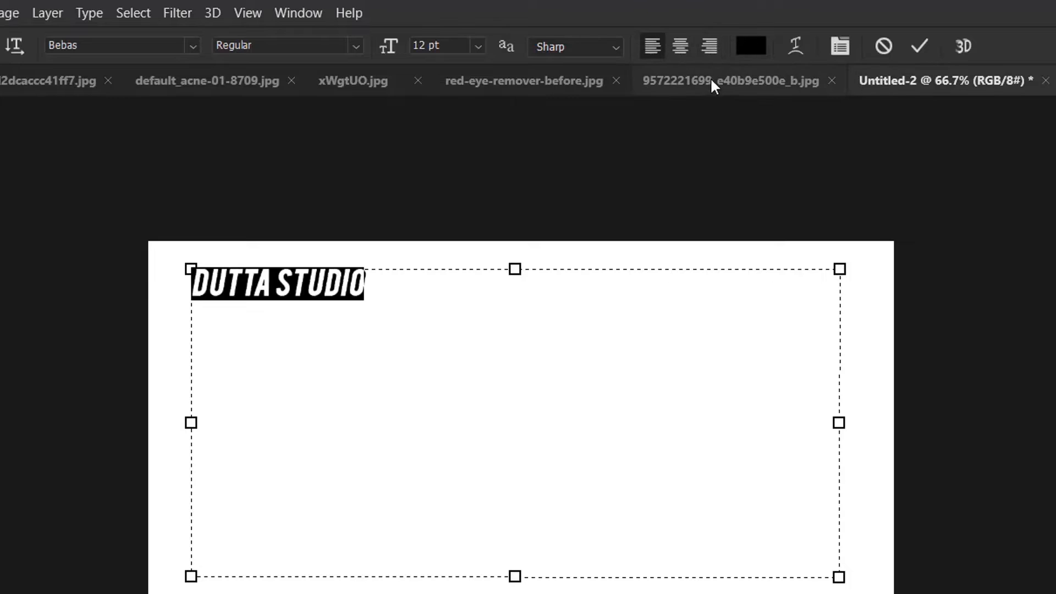
{"action": "left_click", "coordinate": [682, 41]}
{"action": "left_click", "coordinate": [652, 45]}
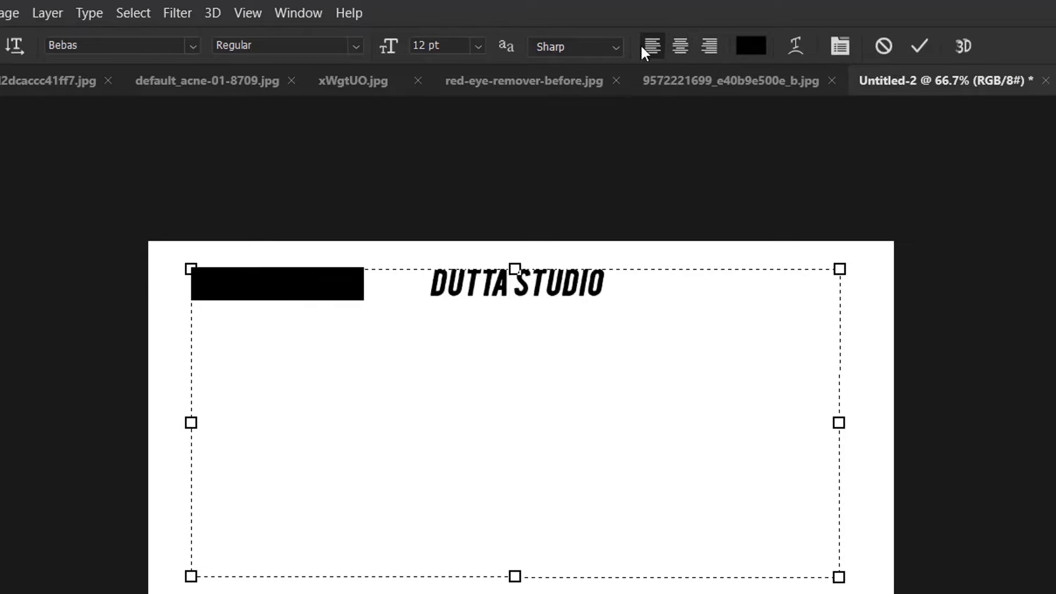
Try the Strong and Smooth anti-aliasing methods on the selected text, and return it to Sharp
{"action": "left_click", "coordinate": [614, 47]}
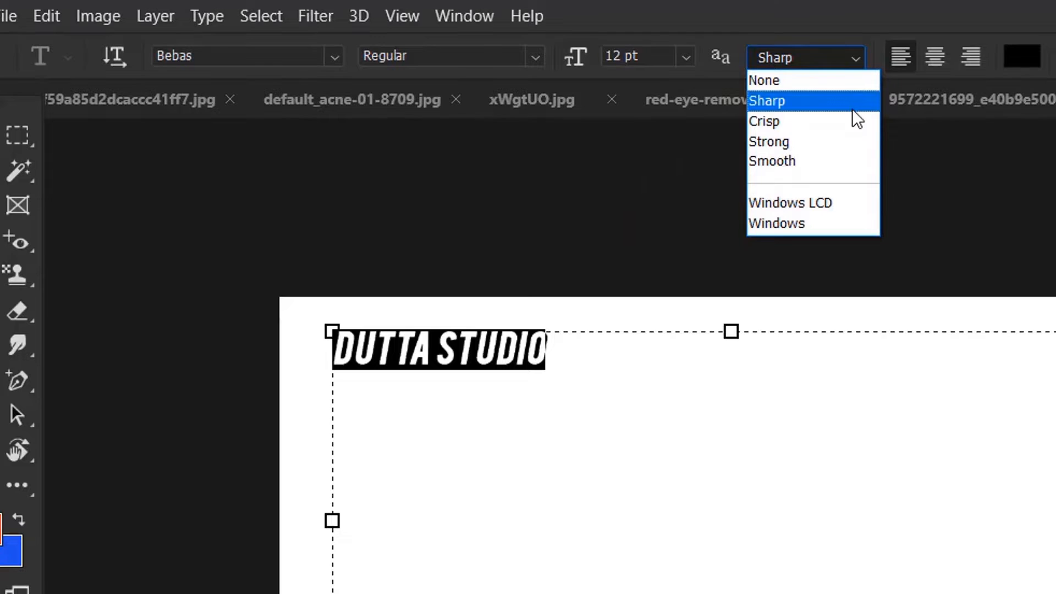
{"action": "left_click", "coordinate": [852, 107]}
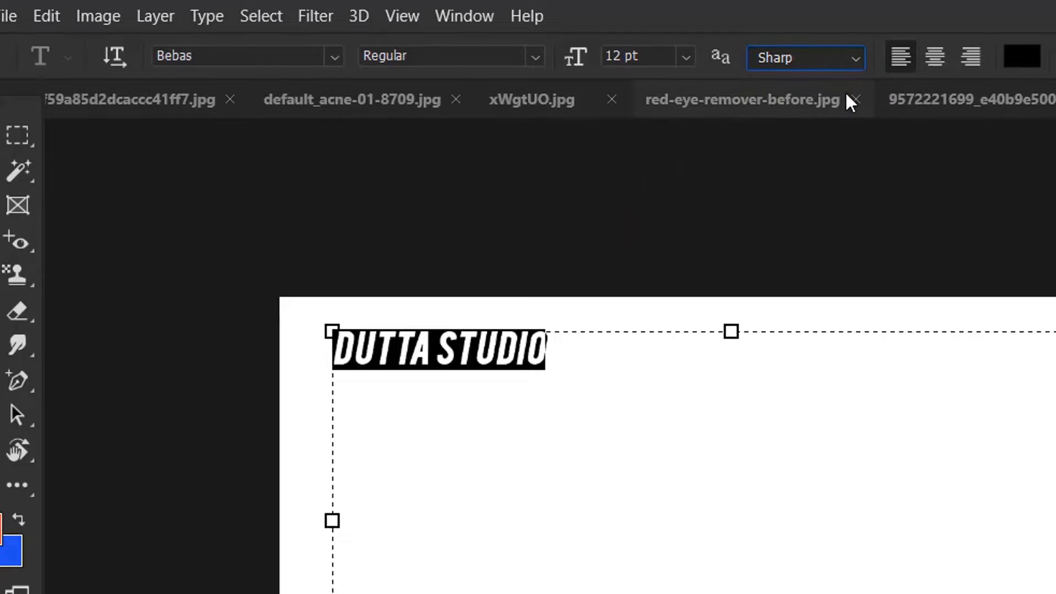
{"action": "left_click", "coordinate": [846, 60]}
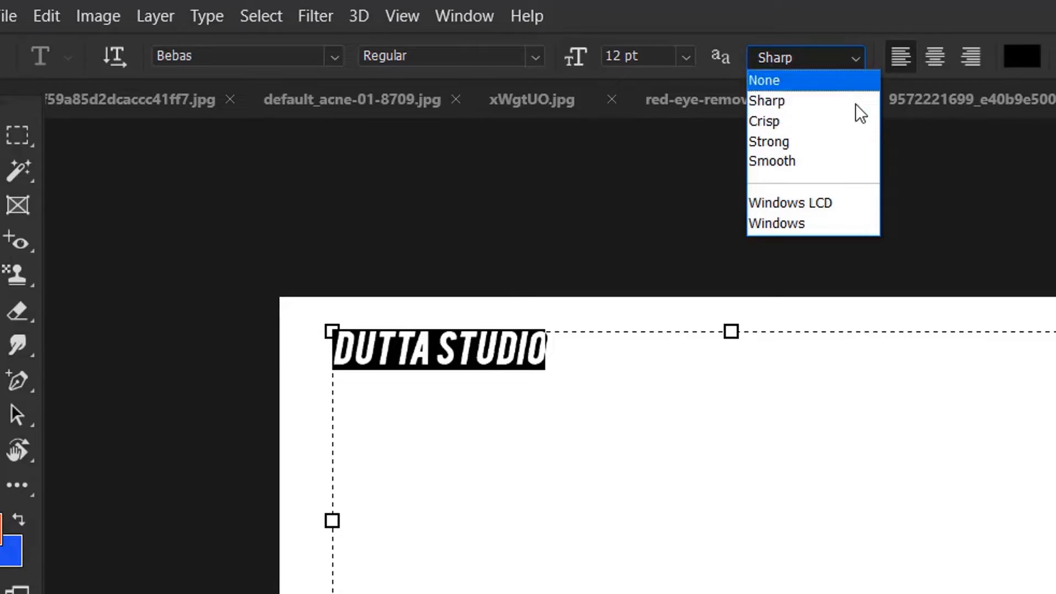
{"action": "left_click", "coordinate": [870, 141]}
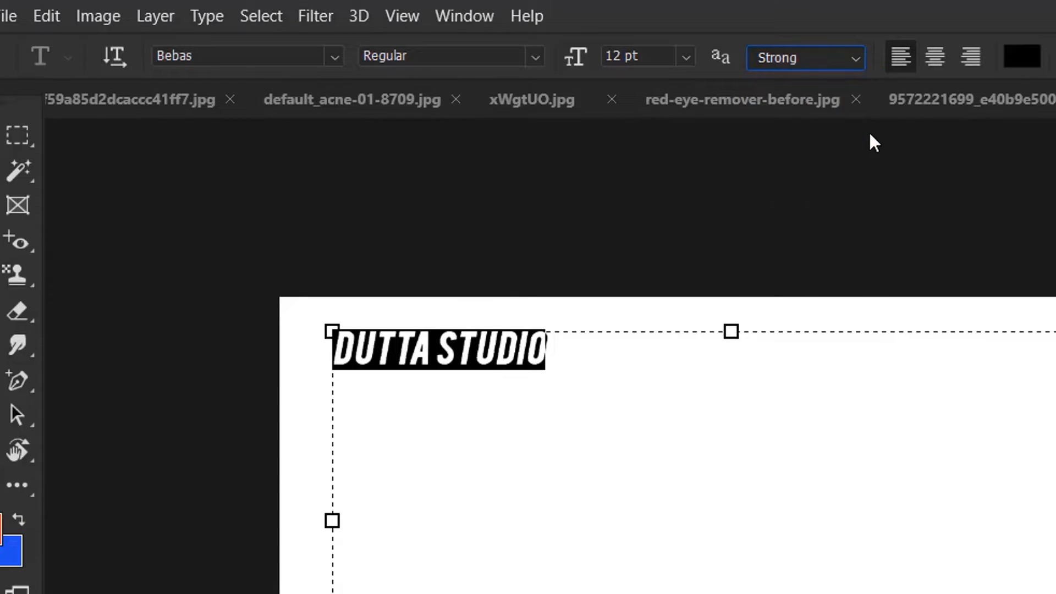
{"action": "left_click", "coordinate": [852, 61]}
{"action": "left_click", "coordinate": [879, 161]}
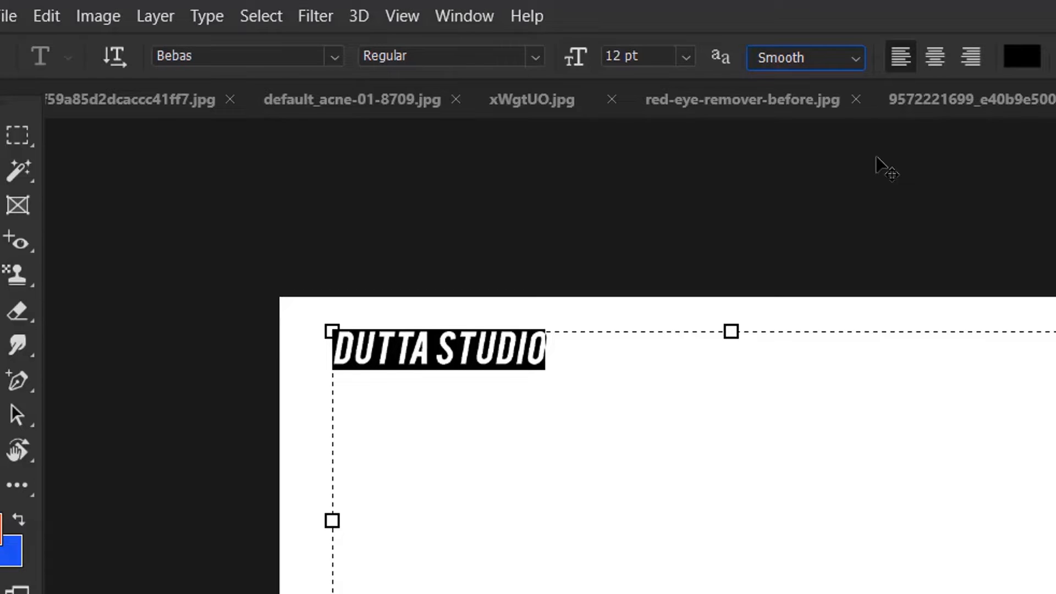
{"action": "left_click", "coordinate": [834, 57]}
{"action": "left_click", "coordinate": [822, 105]}
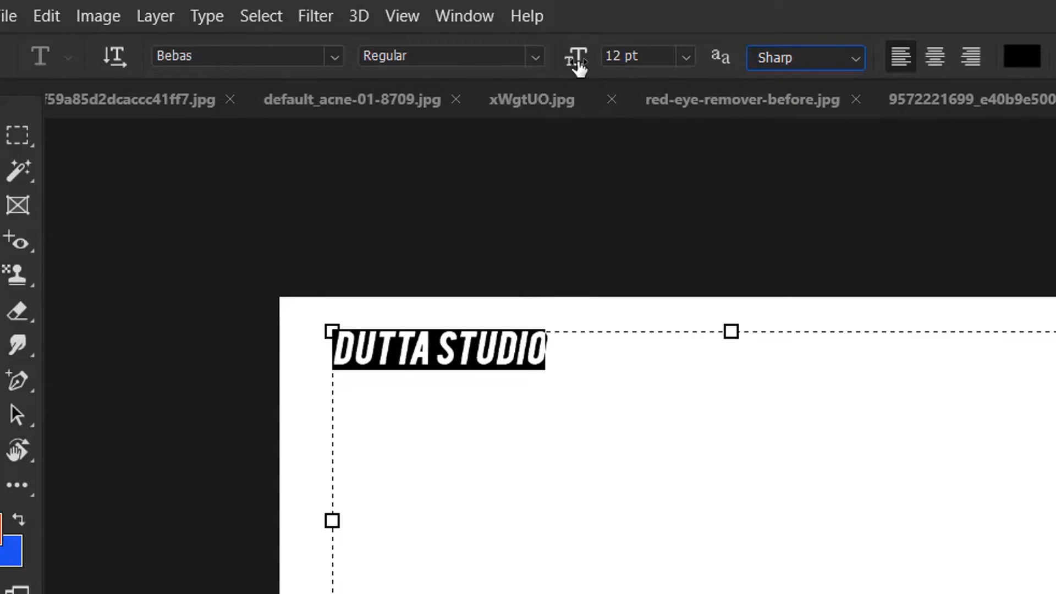
Check the font styles and font families available for the selected text, keeping Bebas Regular
{"action": "left_click", "coordinate": [535, 57]}
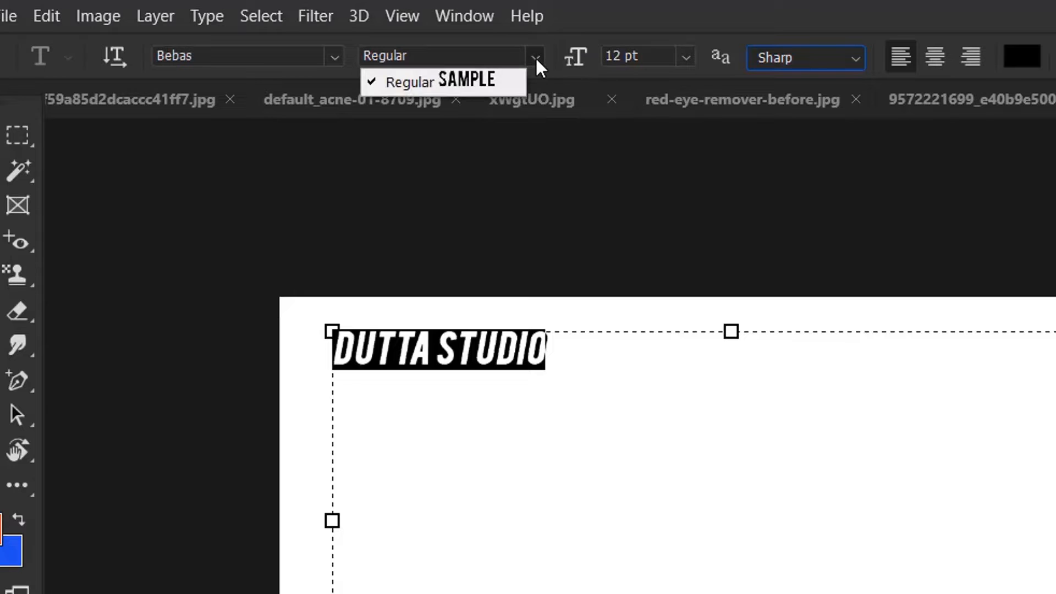
{"action": "left_click", "coordinate": [535, 57]}
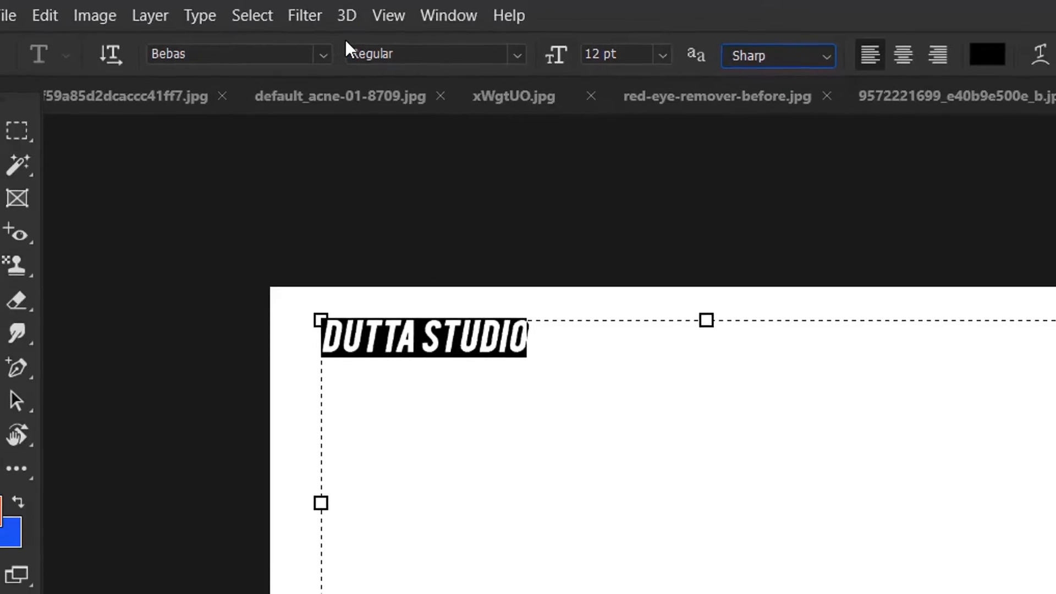
{"action": "left_click", "coordinate": [334, 56]}
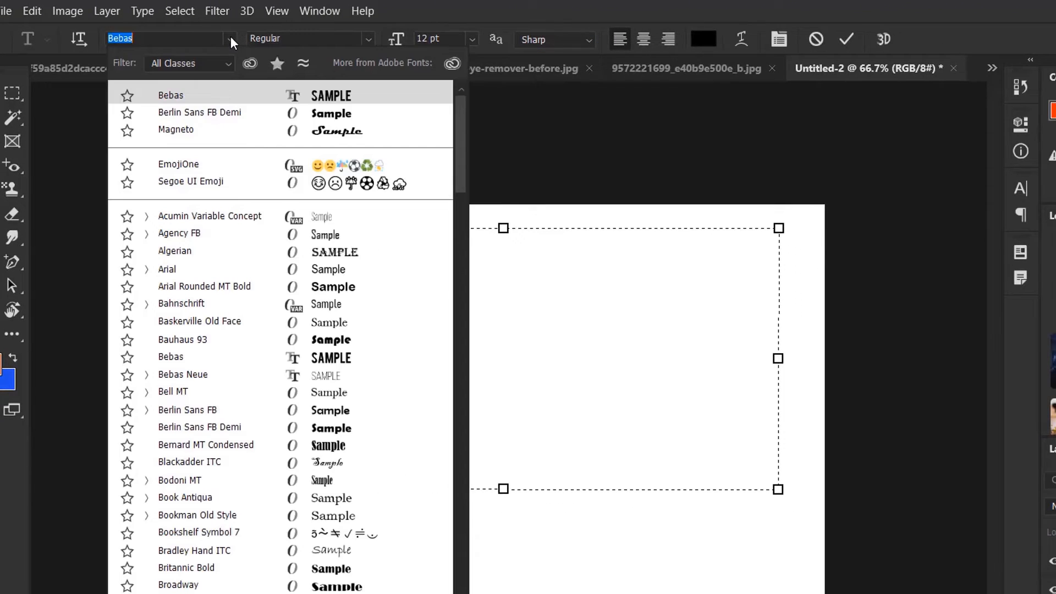
{"action": "key", "text": "Return"}
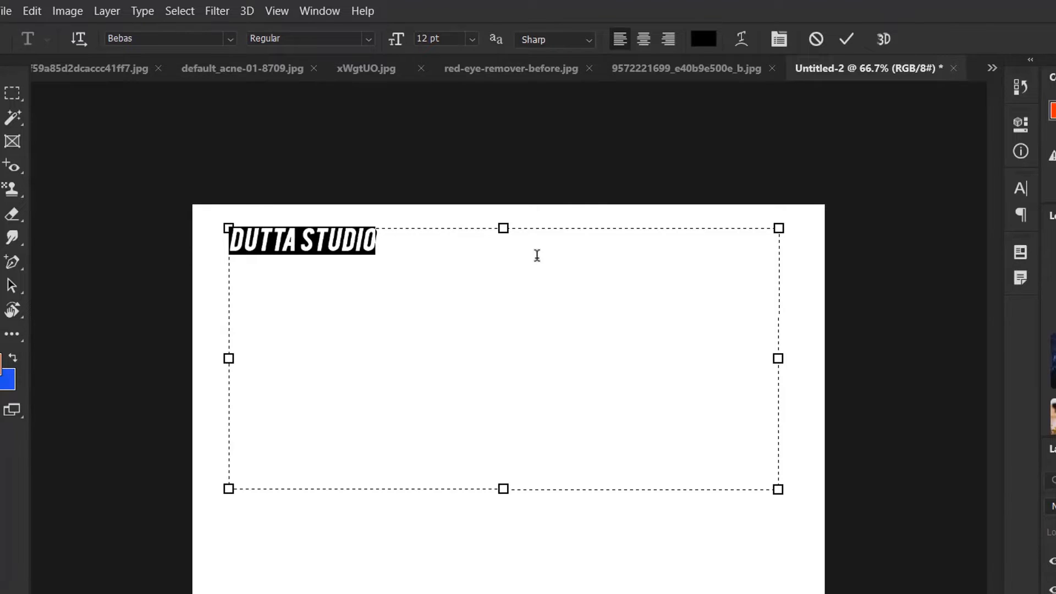
Display the detailed character formatting settings for the selected text, collapsing and reopening them once
{"action": "left_click", "coordinate": [778, 40]}
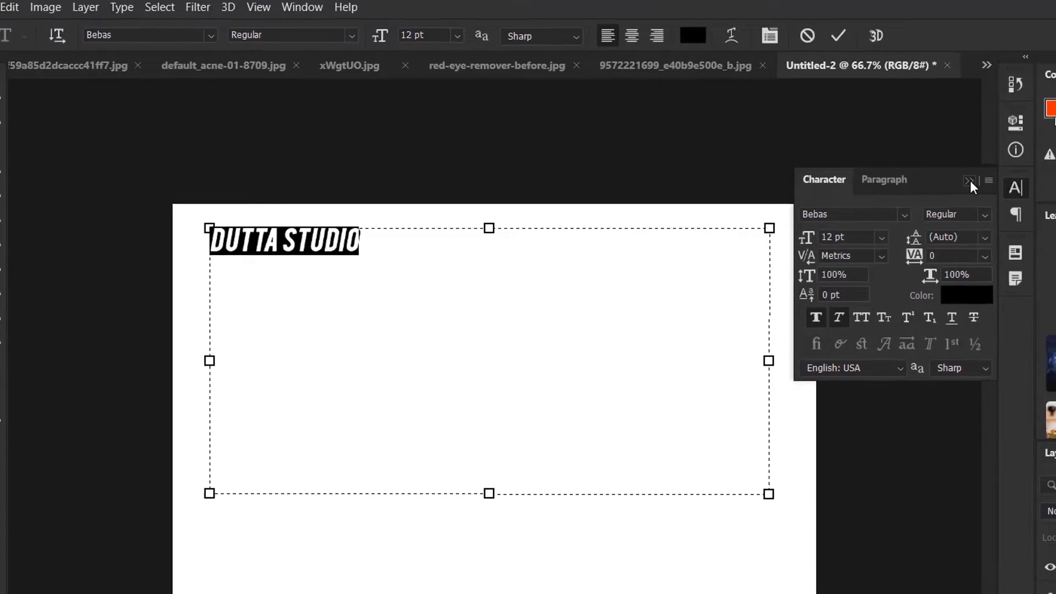
{"action": "left_click", "coordinate": [969, 181]}
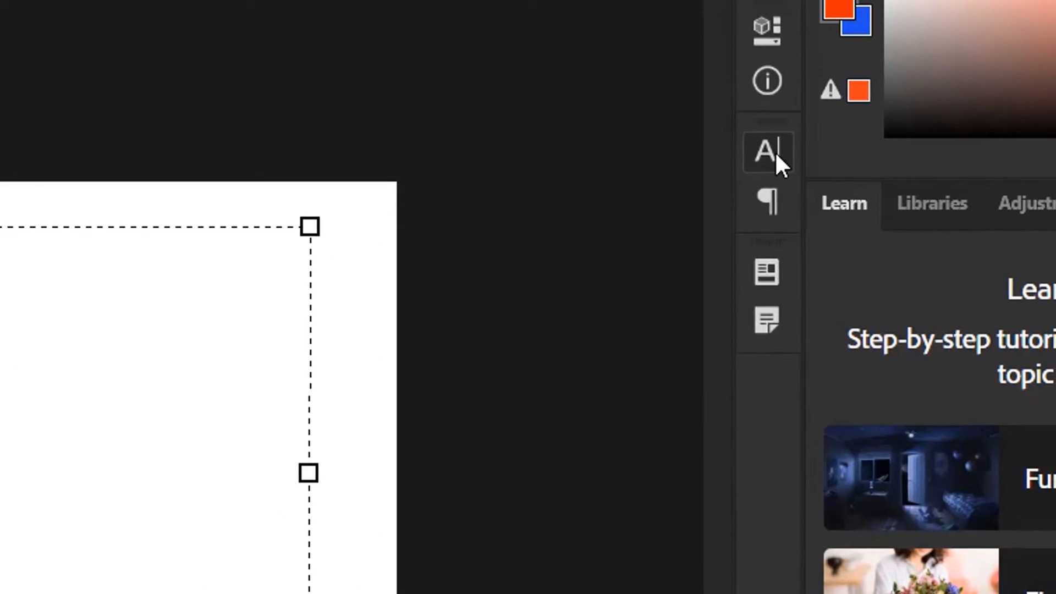
{"action": "left_click", "coordinate": [1016, 189]}
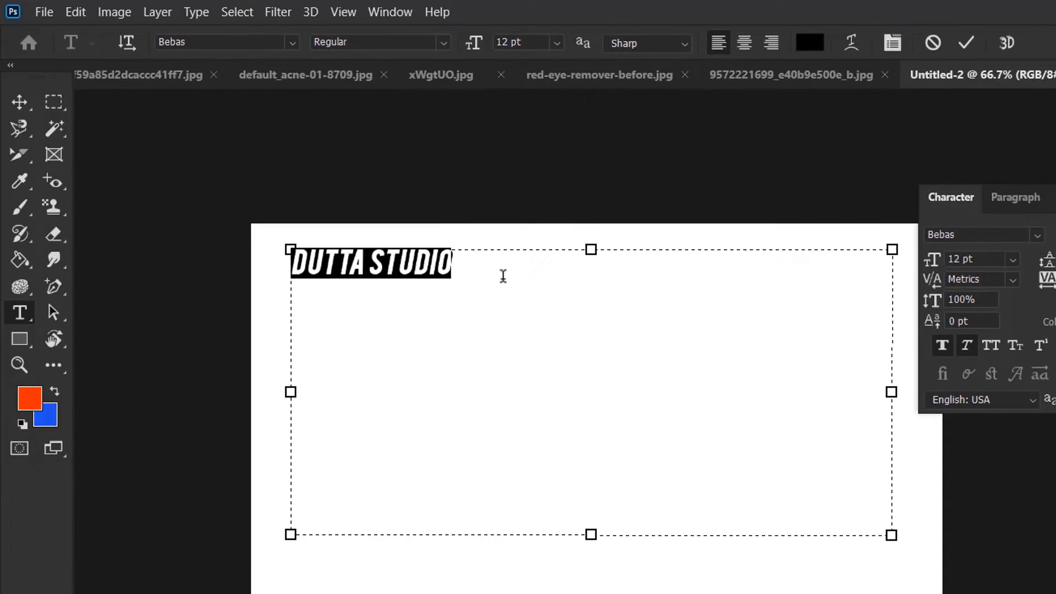
Add a second line below DUTTA STUDIO reading BY followed by the creator's full name
{"action": "left_click", "coordinate": [503, 274]}
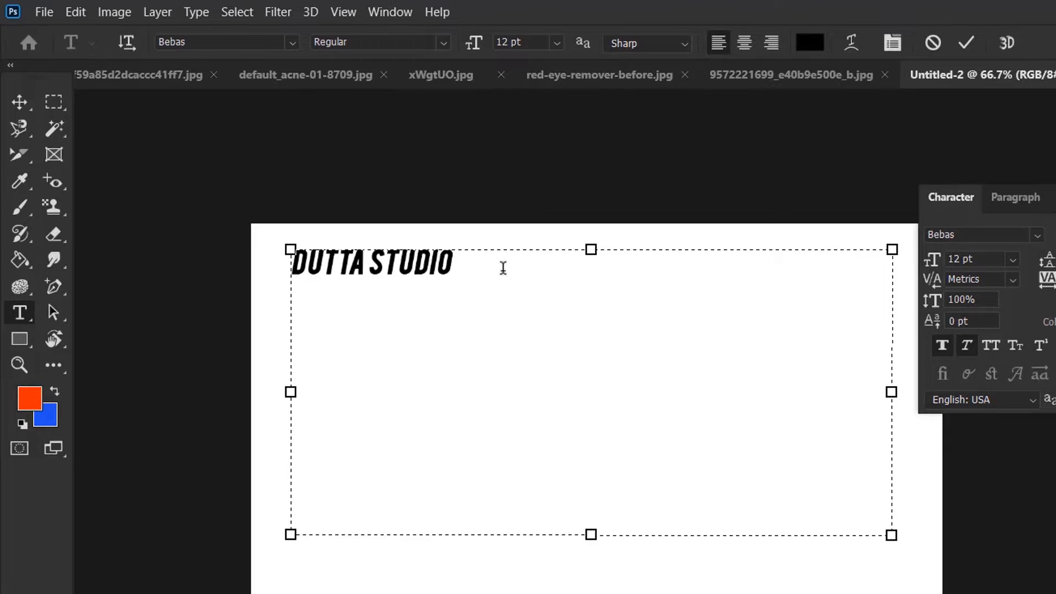
{"action": "key", "text": "Return"}
{"action": "type", "text": "BY S "}
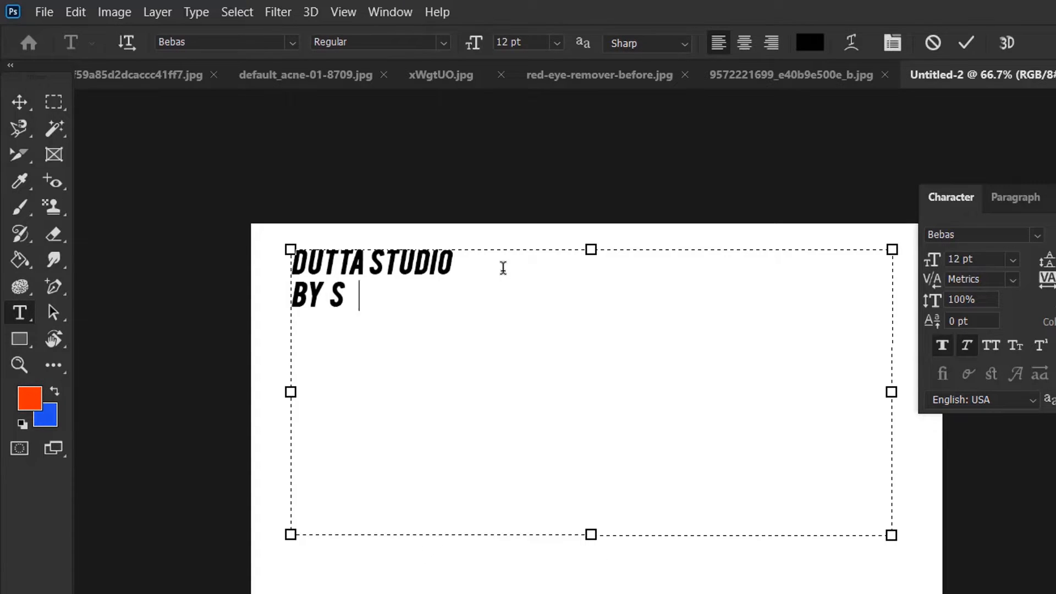
{"action": "type", "text": "NE"}
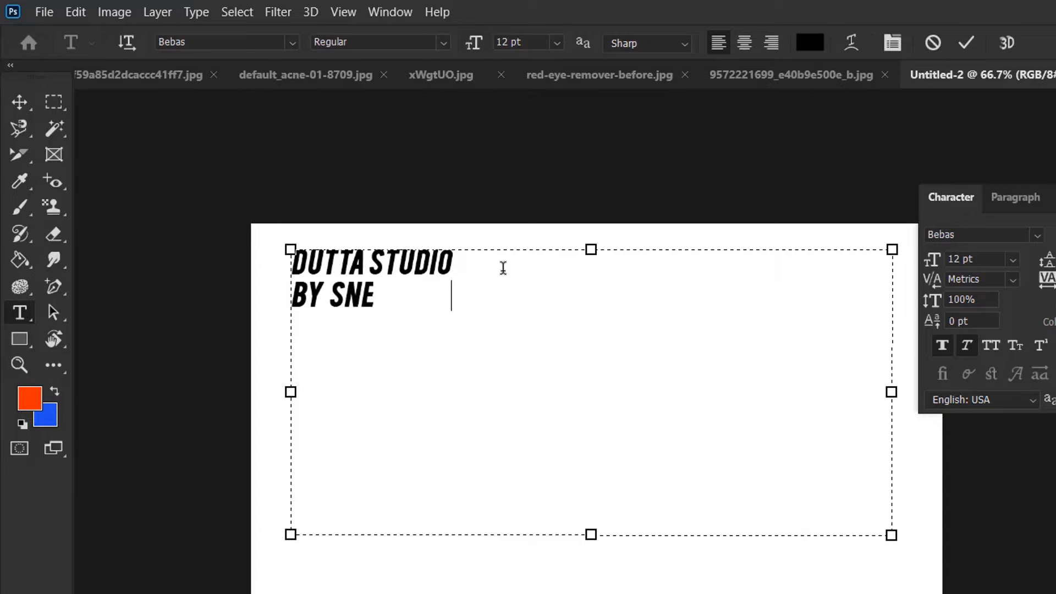
{"action": "type", "text": "HESH DUTTA"}
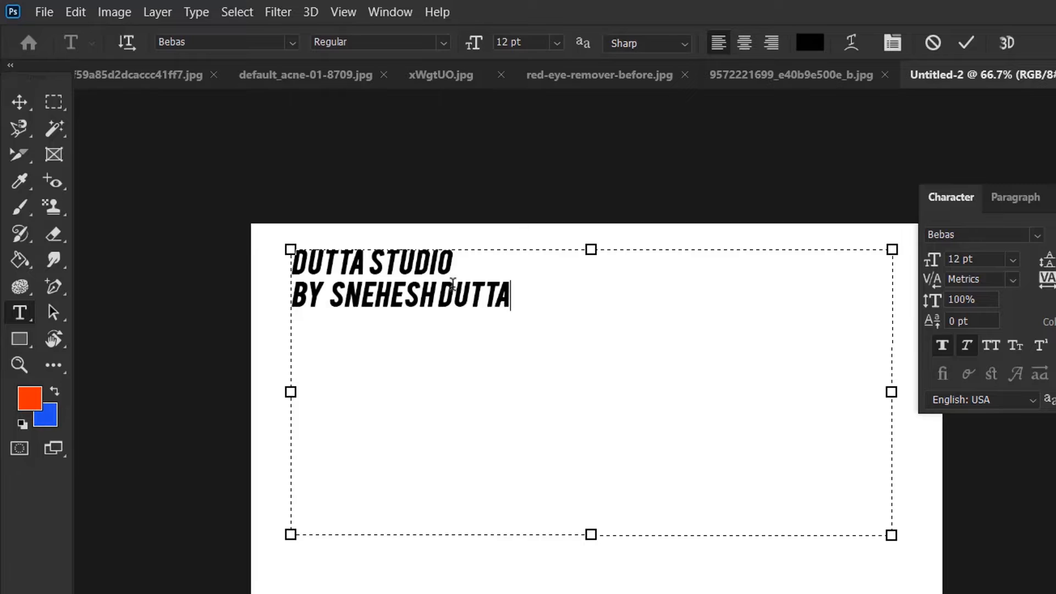
Select both text lines, try a font size of 30 pt, and settle on 19 pt
{"action": "key", "text": "ctrl+a"}
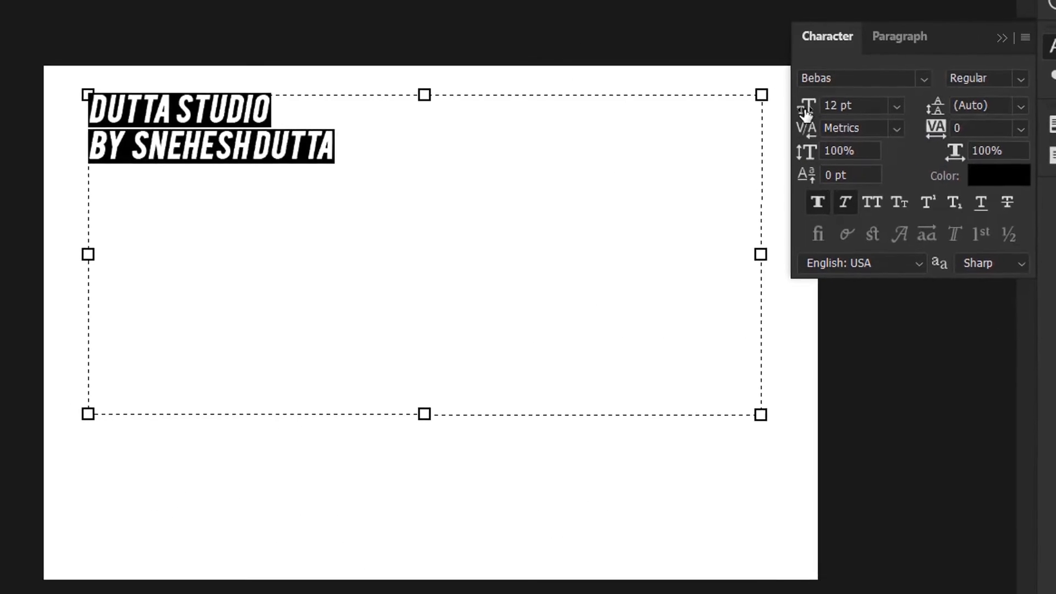
{"action": "left_click_drag", "start_coordinate": [299, 226], "coordinate": [302, 225]}
{"action": "left_click_drag", "start_coordinate": [813, 112], "coordinate": [823, 110]}
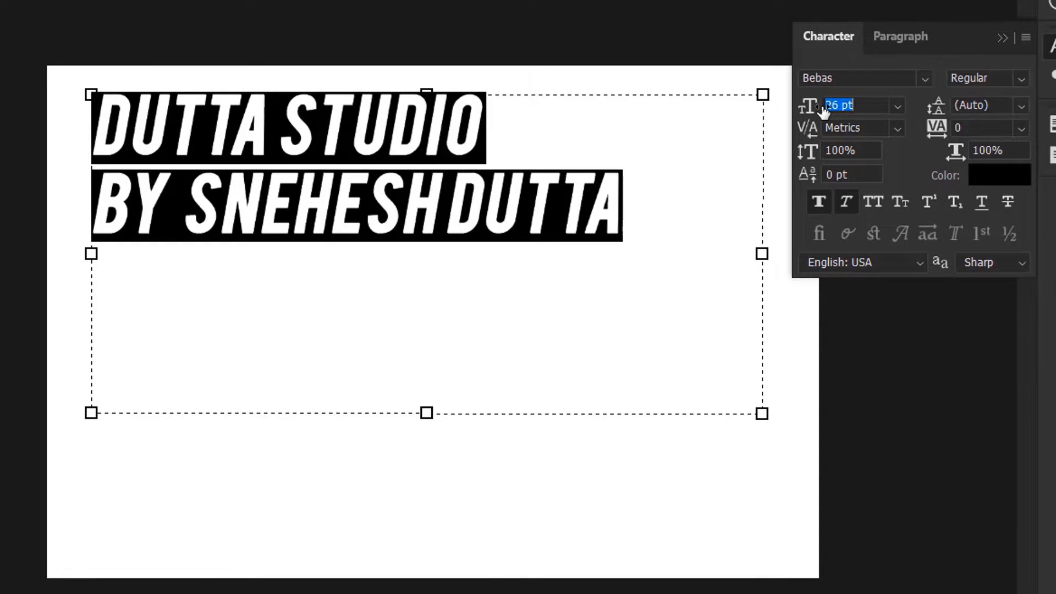
{"action": "left_click", "coordinate": [843, 105]}
{"action": "key", "text": "BackSpace"}
{"action": "key", "text": "BackSpace"}
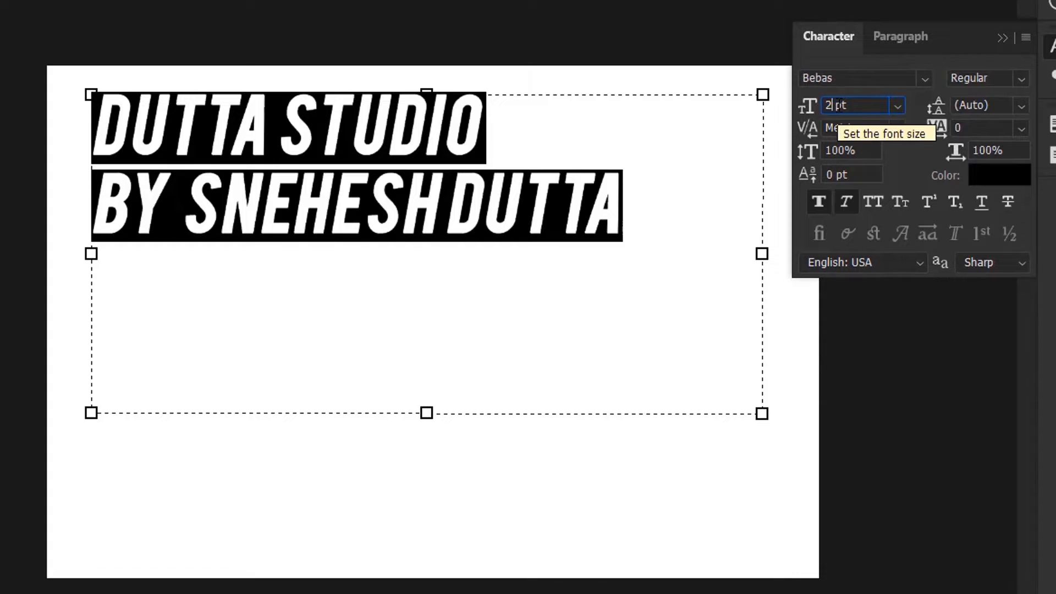
{"action": "type", "text": "30"}
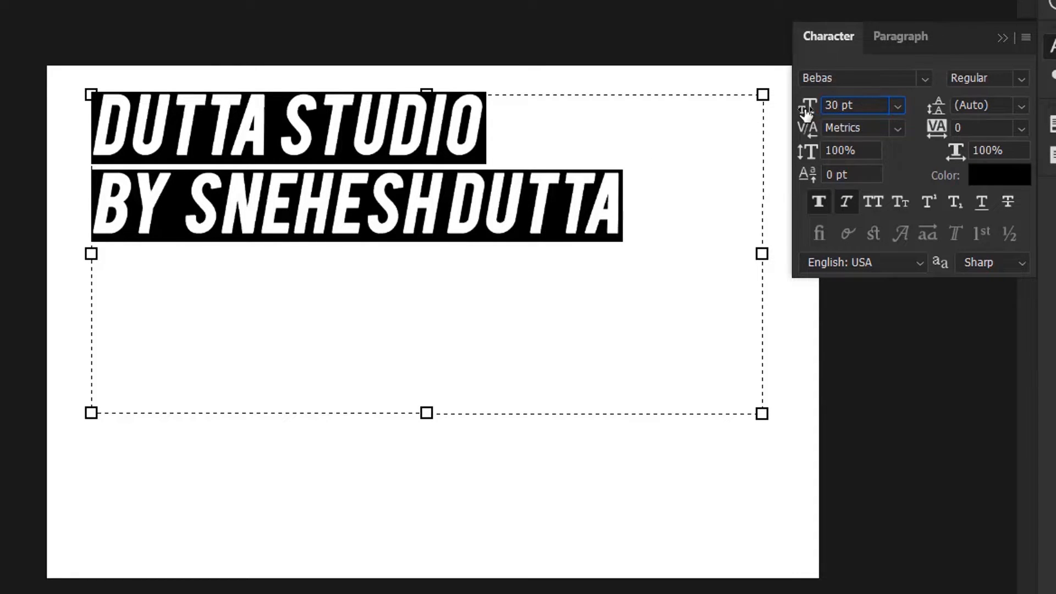
{"action": "left_click_drag", "start_coordinate": [807, 111], "coordinate": [811, 113]}
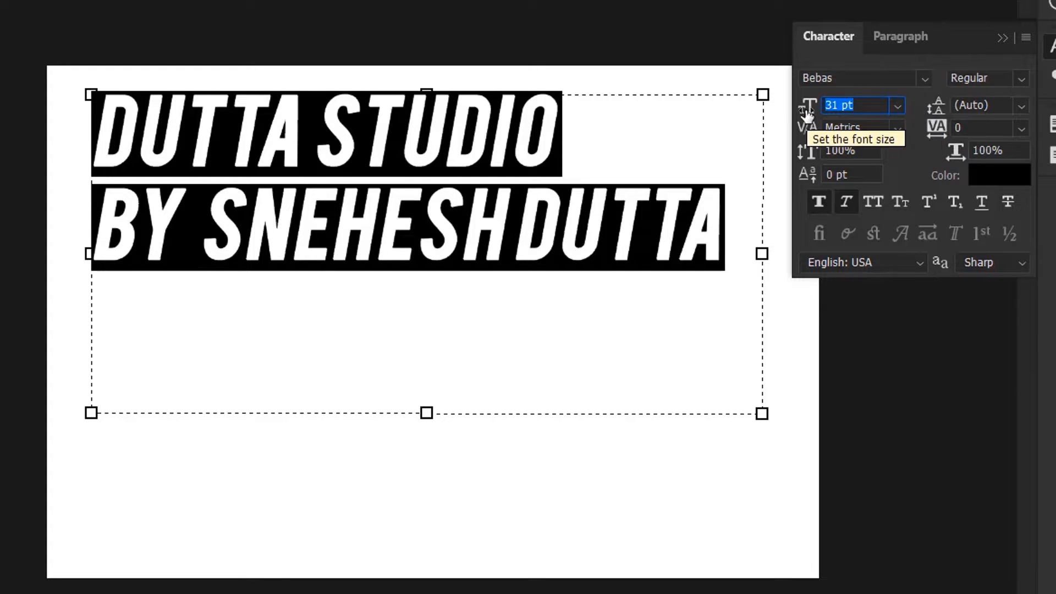
{"action": "left_click_drag", "start_coordinate": [807, 112], "coordinate": [787, 113]}
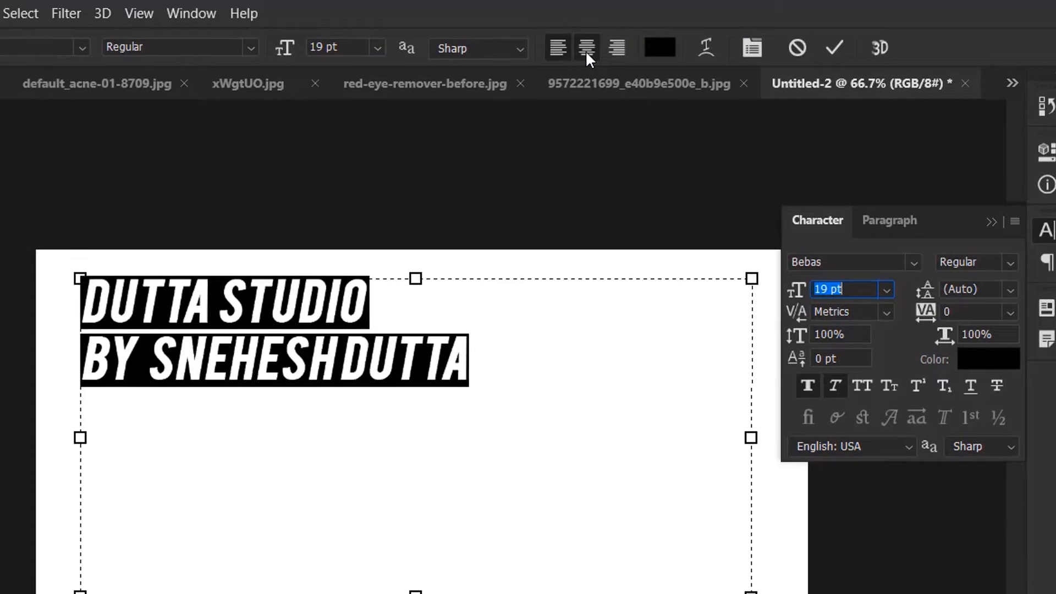
Centre-align both text lines, then try right alignment and undo it
{"action": "left_click", "coordinate": [586, 48]}
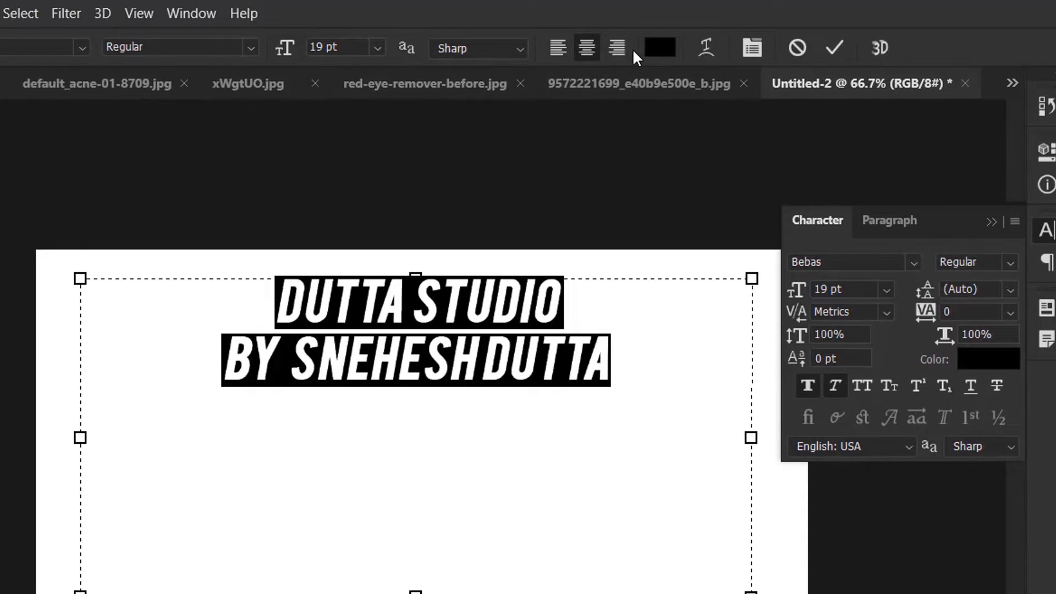
{"action": "left_click", "coordinate": [617, 47]}
{"action": "key", "text": "ctrl+z"}
Set the leading of both text lines to 34.04 pt and their kerning to 0
{"action": "left_click_drag", "start_coordinate": [923, 294], "coordinate": [935, 296]}
{"action": "key", "text": "shift+Tab"}
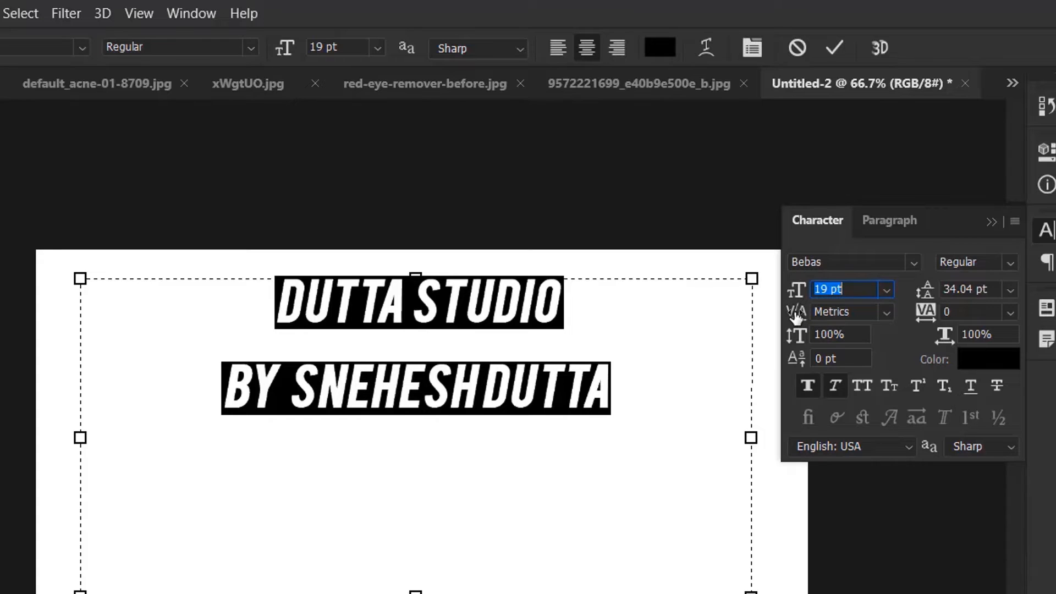
{"action": "mouse_move", "coordinate": [795, 315]}
{"action": "left_mouse_down"}
{"action": "mouse_move", "coordinate": [810, 322]}
{"action": "mouse_move", "coordinate": [787, 317]}
{"action": "left_mouse_up"}
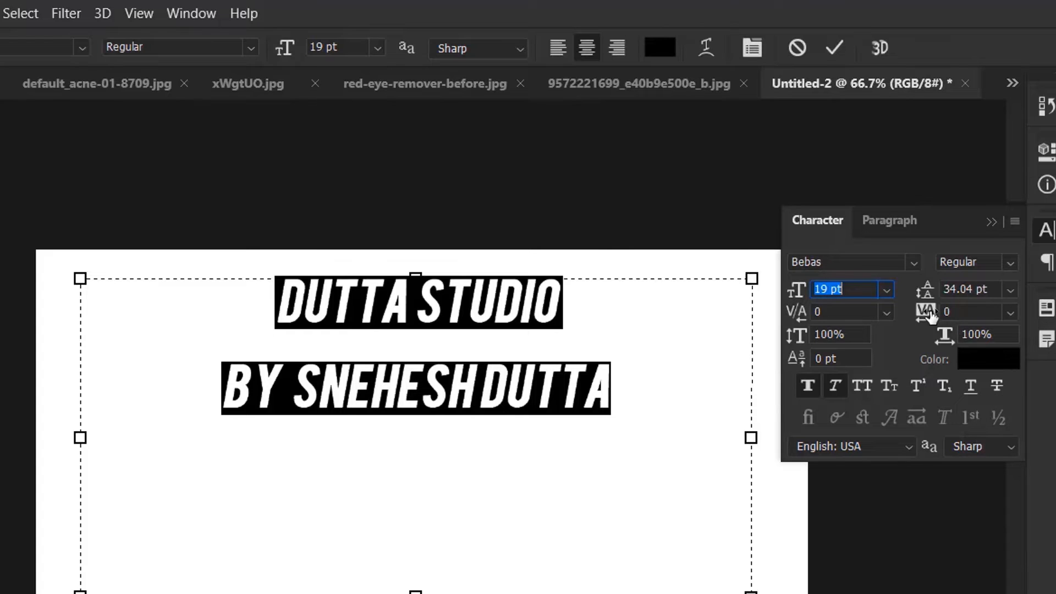
Set the tracking of both text lines to 60 and their vertical scale to 120%
{"action": "mouse_move", "coordinate": [929, 313]}
{"action": "left_mouse_down"}
{"action": "mouse_move", "coordinate": [945, 322]}
{"action": "mouse_move", "coordinate": [933, 322]}
{"action": "left_mouse_up"}
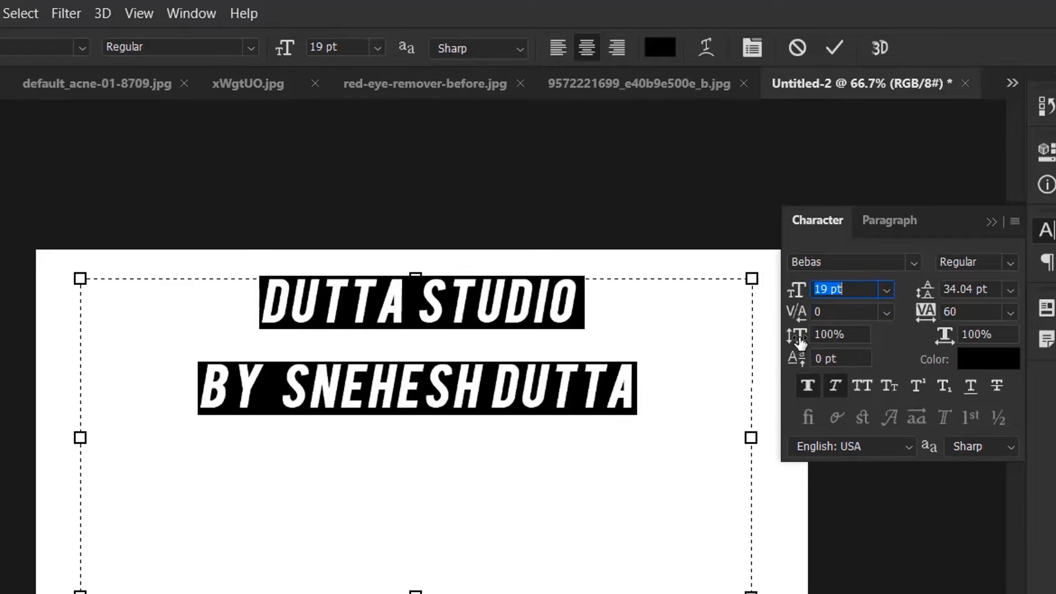
{"action": "mouse_move", "coordinate": [800, 339]}
{"action": "left_mouse_down"}
{"action": "mouse_move", "coordinate": [847, 352]}
{"action": "mouse_move", "coordinate": [787, 338]}
{"action": "left_mouse_up"}
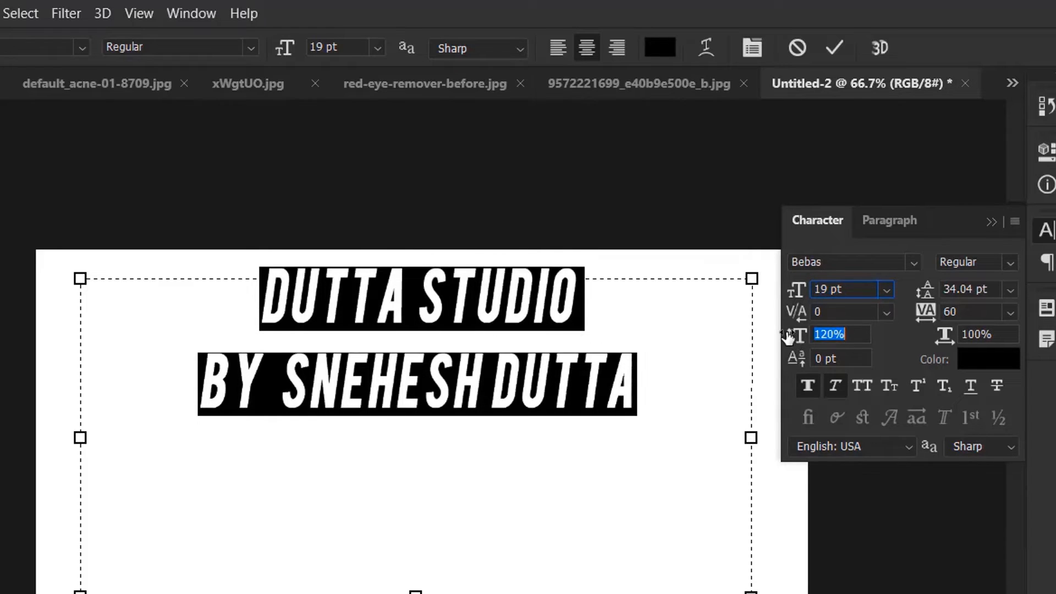
Turn faux bold off and back on for both text lines
{"action": "left_click", "coordinate": [810, 383]}
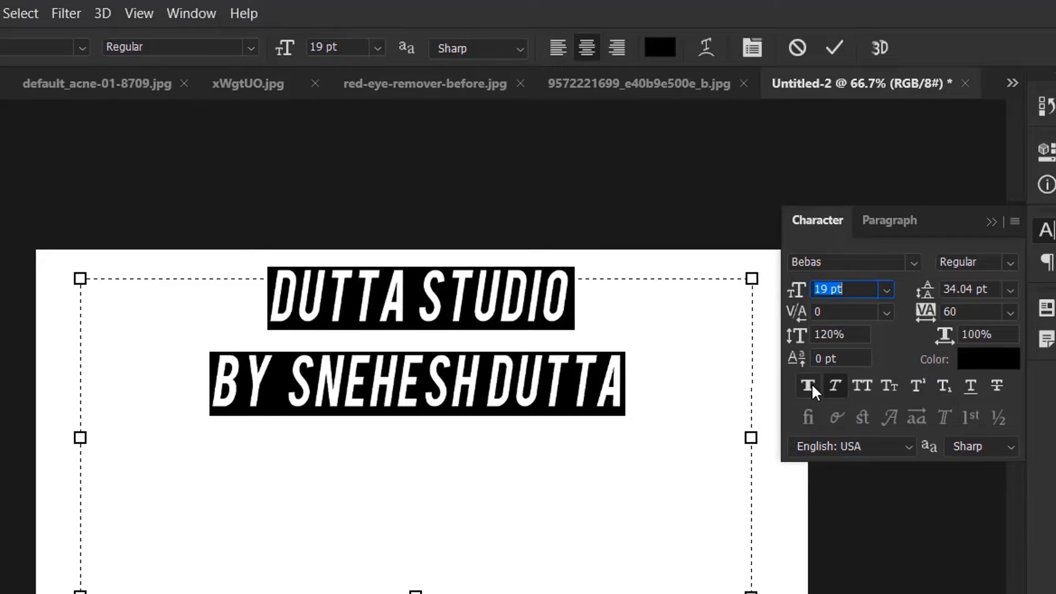
{"action": "left_click", "coordinate": [810, 383]}
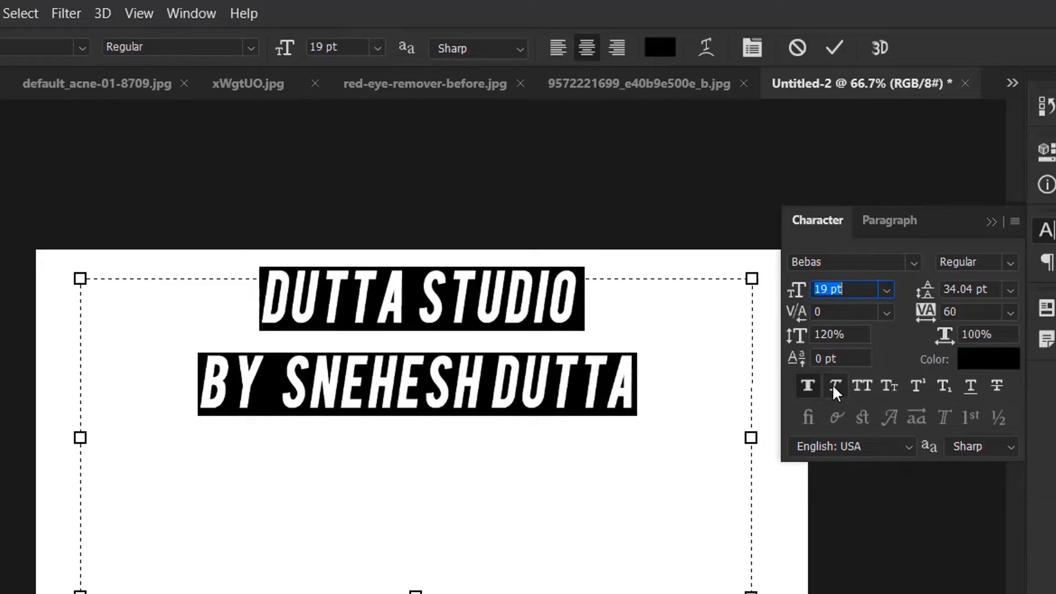
Apply faux italic to both text lines and set their font to Berlin Sans FB Demi
{"action": "left_click", "coordinate": [833, 383]}
{"action": "left_click", "coordinate": [638, 374]}
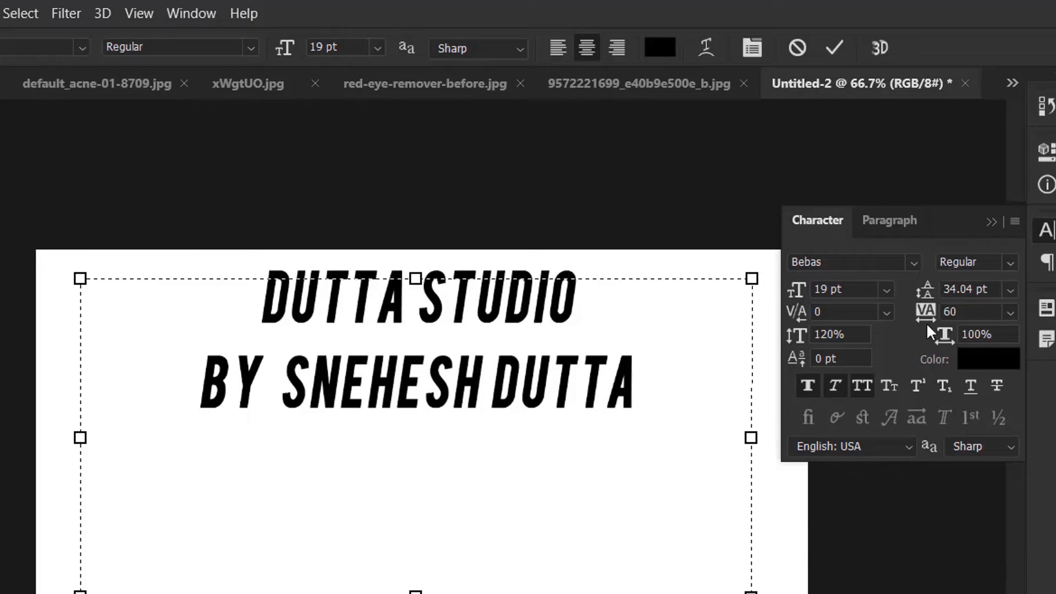
{"action": "left_click_drag", "start_coordinate": [670, 371], "coordinate": [261, 300]}
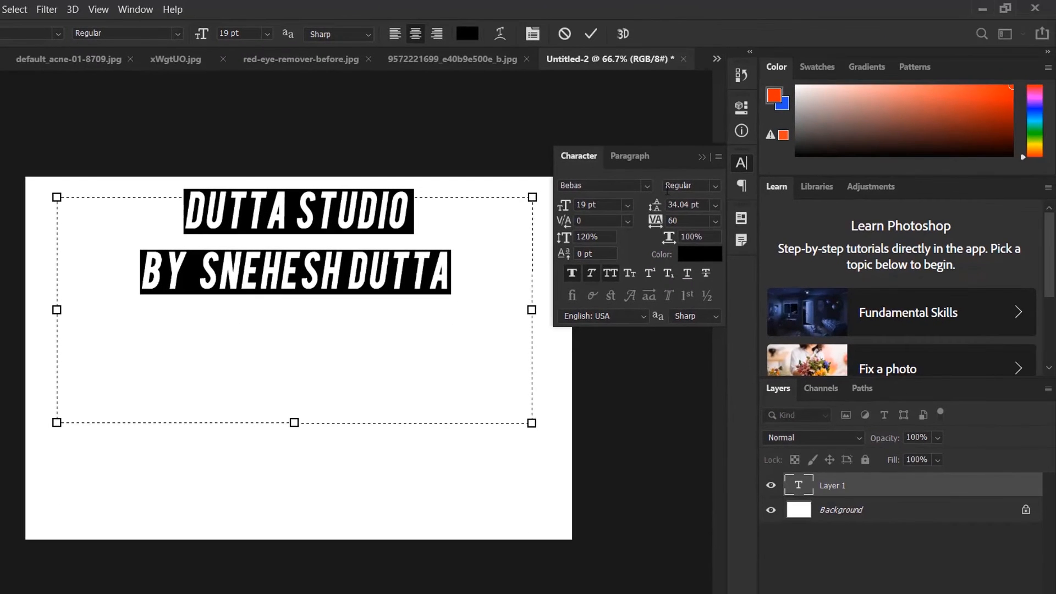
{"action": "left_click", "coordinate": [646, 188]}
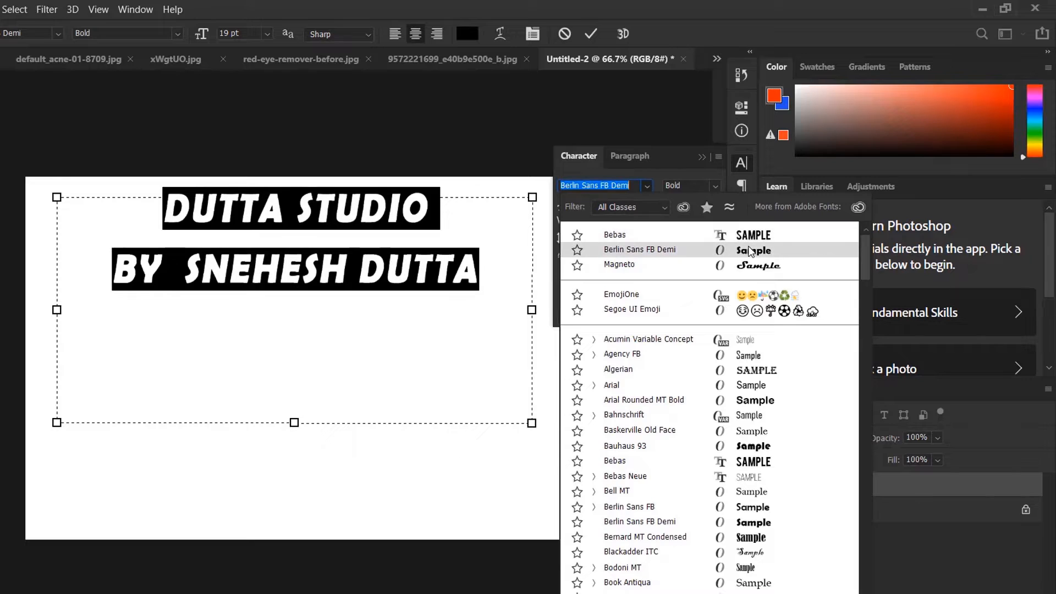
{"action": "left_click", "coordinate": [749, 249]}
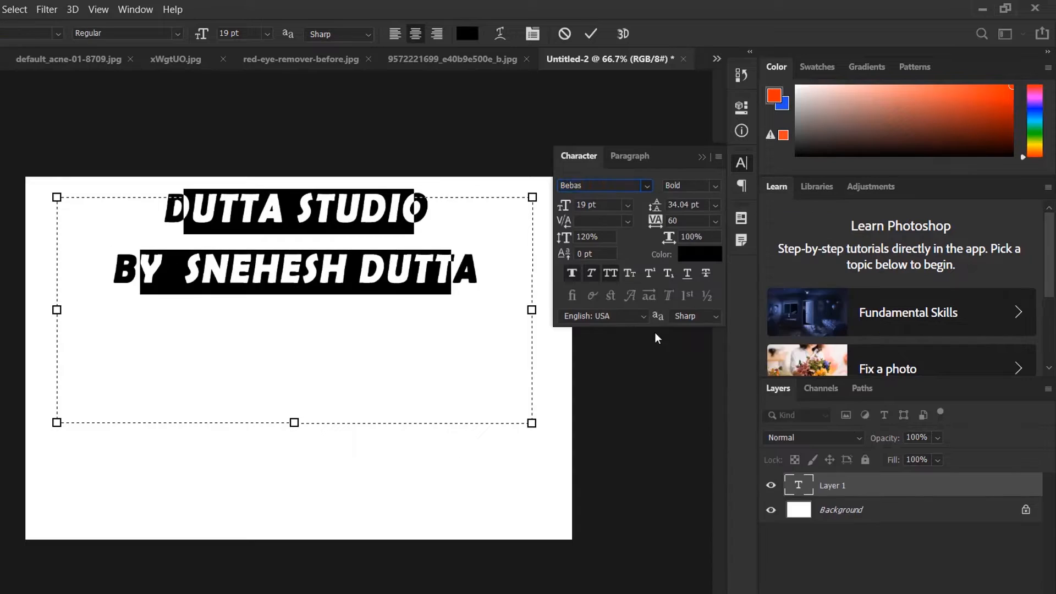
Turn all caps off for both text lines
{"action": "left_click", "coordinate": [613, 275]}
{"action": "left_click", "coordinate": [613, 276]}
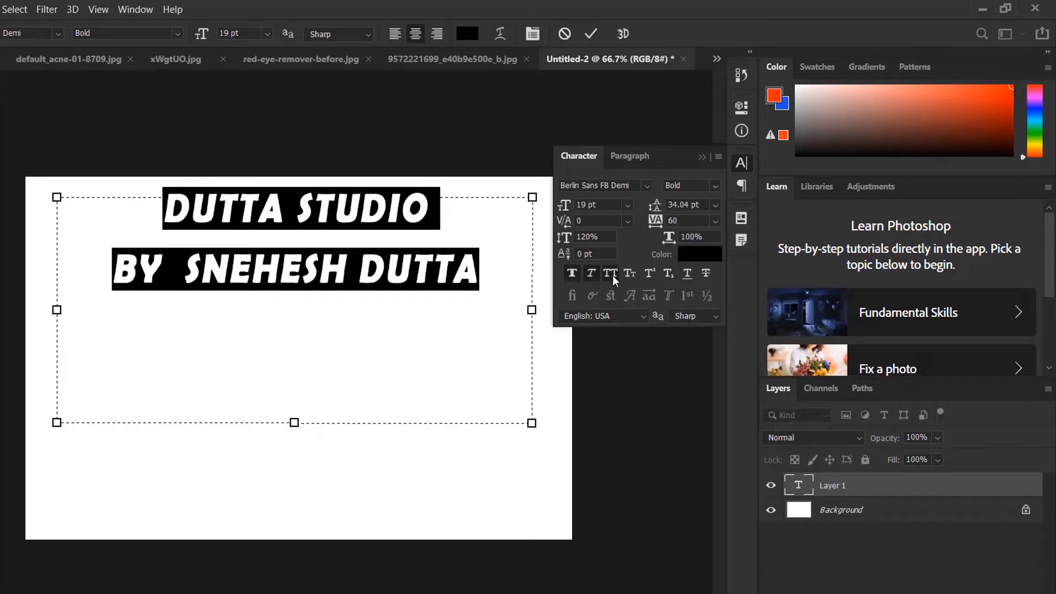
{"action": "left_click", "coordinate": [612, 276]}
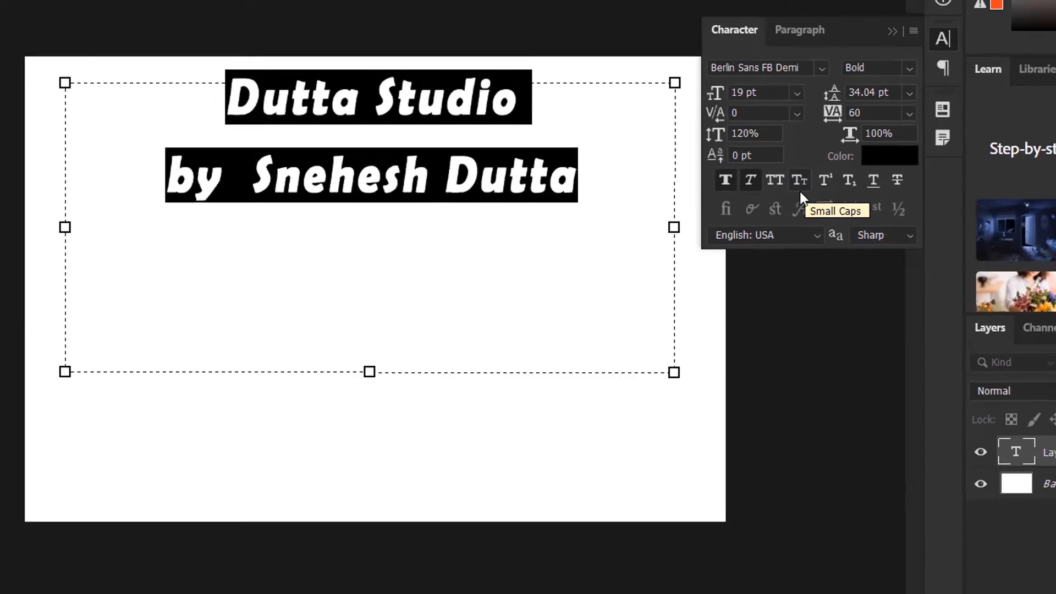
Apply small caps to both text lines, then try superscript on them and turn it off again
{"action": "left_click", "coordinate": [814, 172]}
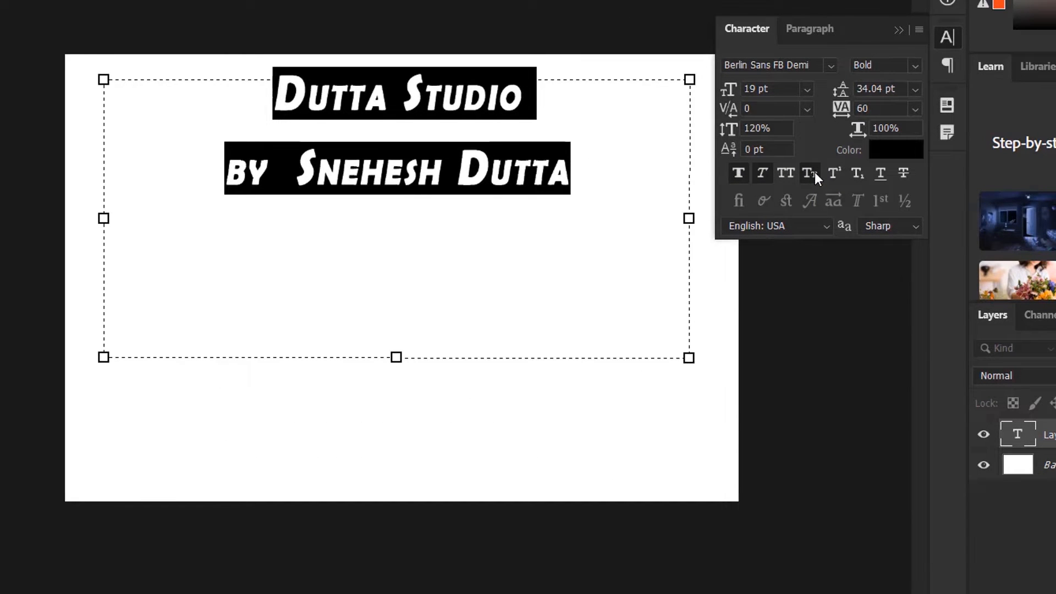
{"action": "left_click", "coordinate": [813, 173]}
{"action": "left_click", "coordinate": [813, 172]}
{"action": "left_click", "coordinate": [814, 173]}
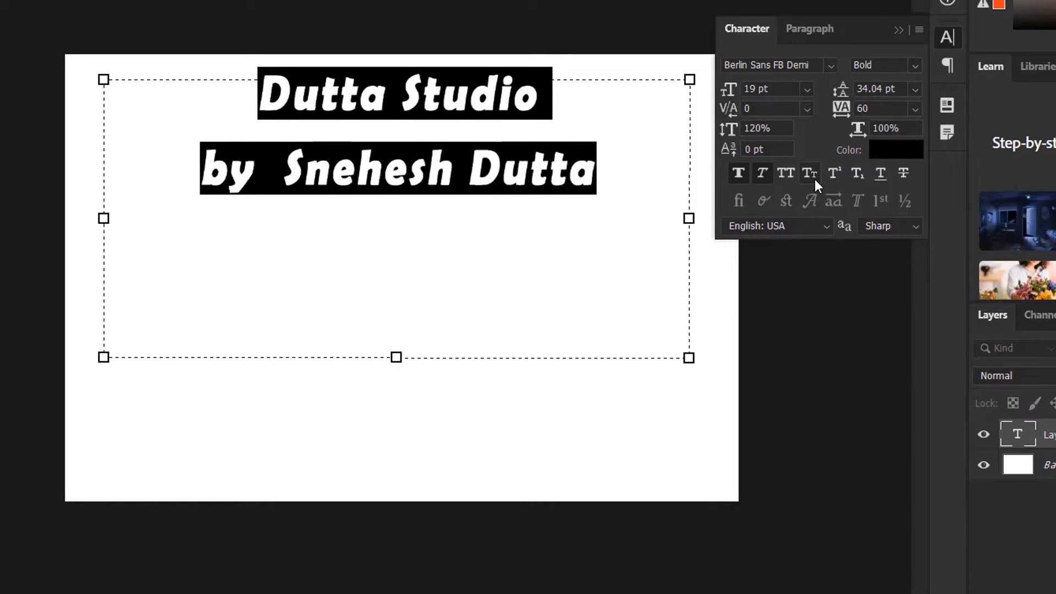
{"action": "left_click", "coordinate": [814, 174]}
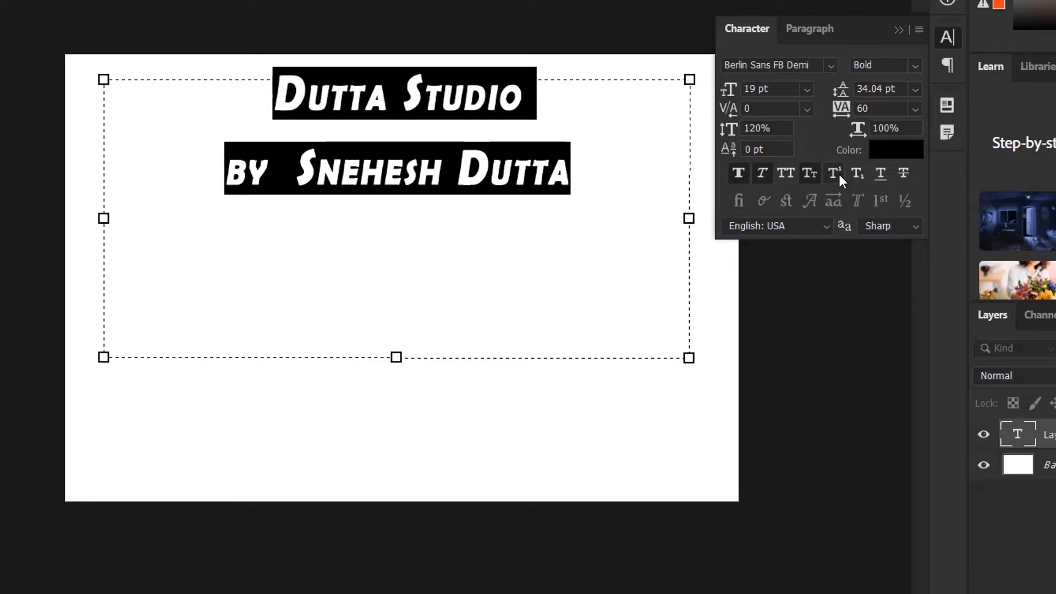
{"action": "left_click", "coordinate": [838, 172]}
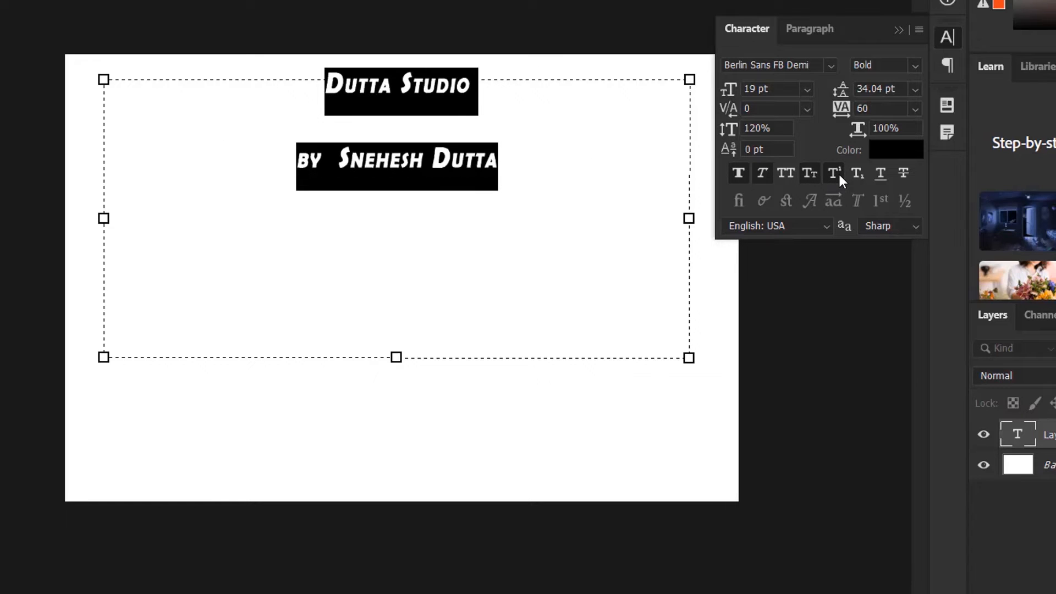
{"action": "left_click", "coordinate": [838, 173]}
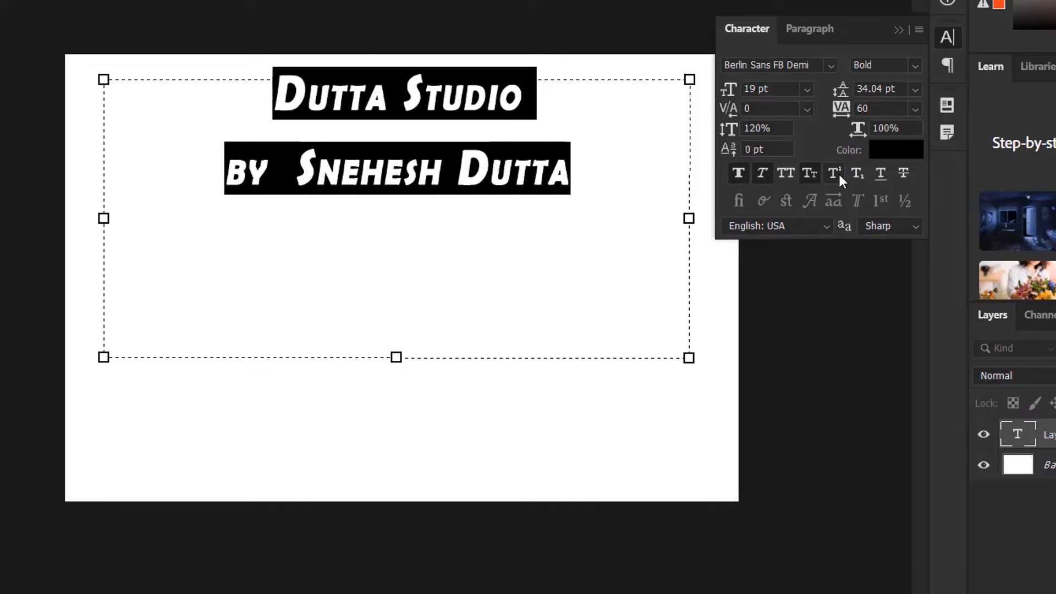
Add "1th" to the end of the second text line and make its "th" superscript
{"action": "left_click", "coordinate": [597, 169]}
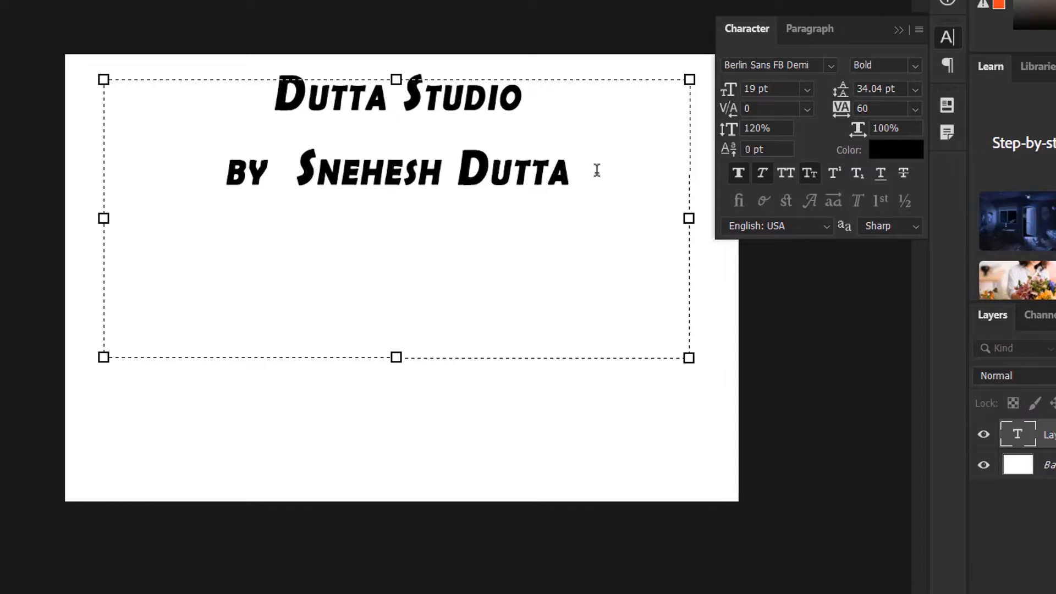
{"action": "type", "text": "1th"}
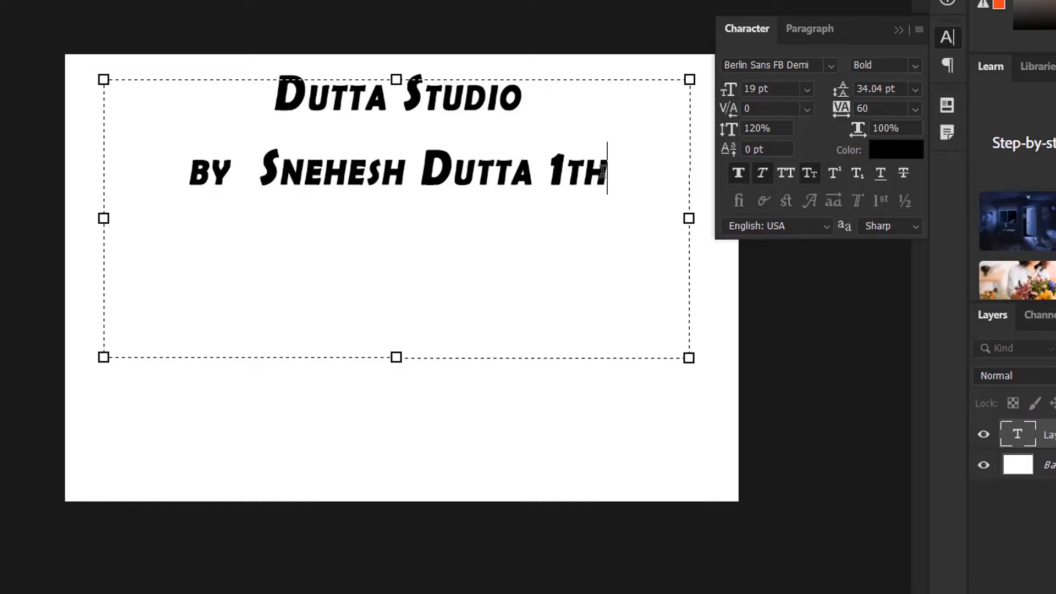
{"action": "left_click_drag", "start_coordinate": [608, 174], "coordinate": [565, 173]}
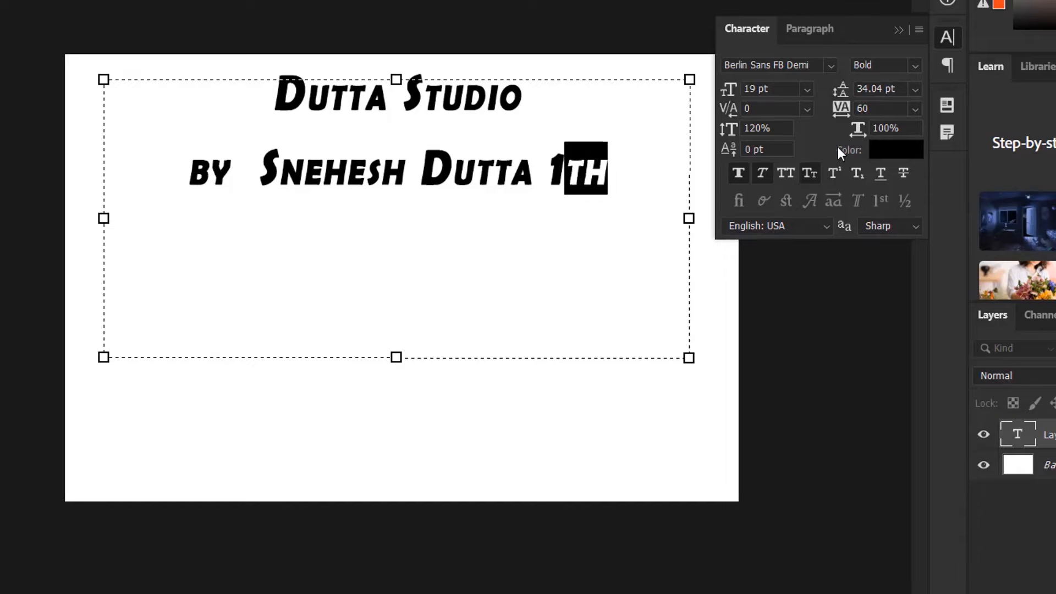
{"action": "left_click", "coordinate": [830, 172]}
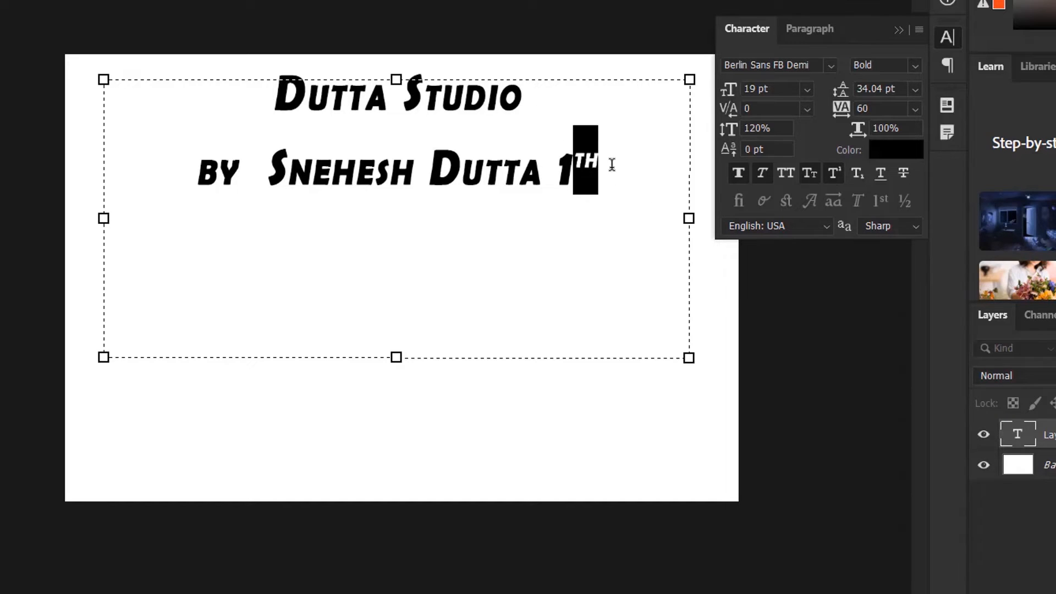
{"action": "left_click", "coordinate": [627, 200]}
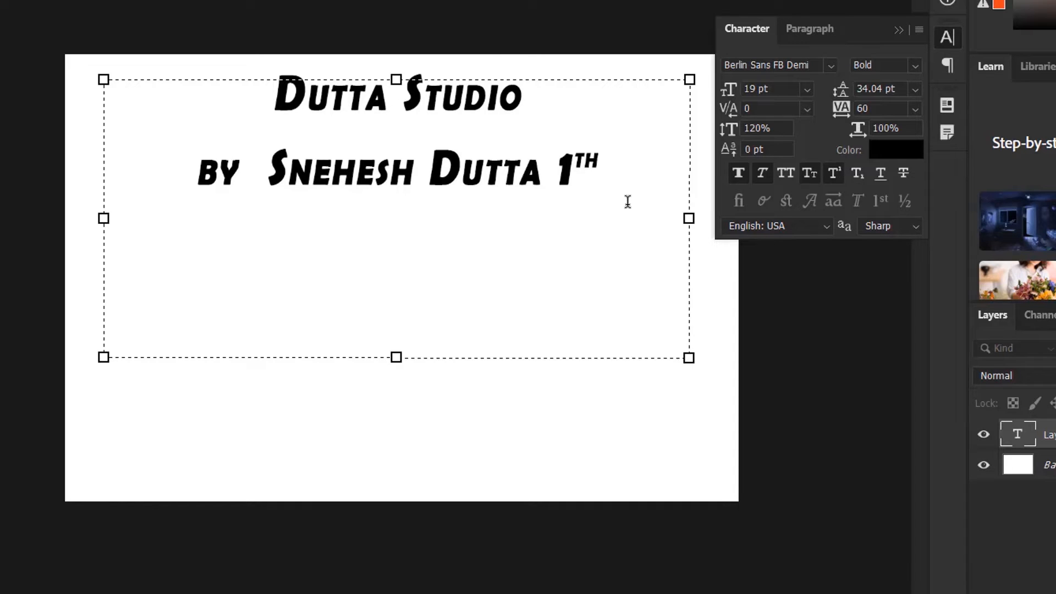
{"action": "type", "text": "h2o"}
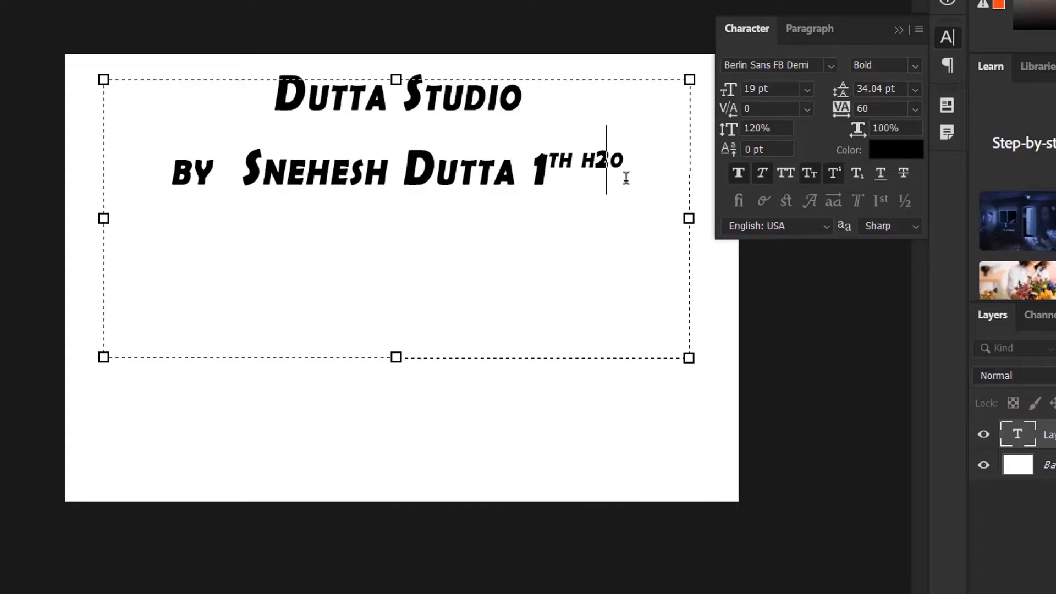
{"action": "key", "text": "BackSpace"}
{"action": "key", "text": "BackSpace"}
{"action": "key", "text": "BackSpace"}
{"action": "key", "text": "BackSpace"}
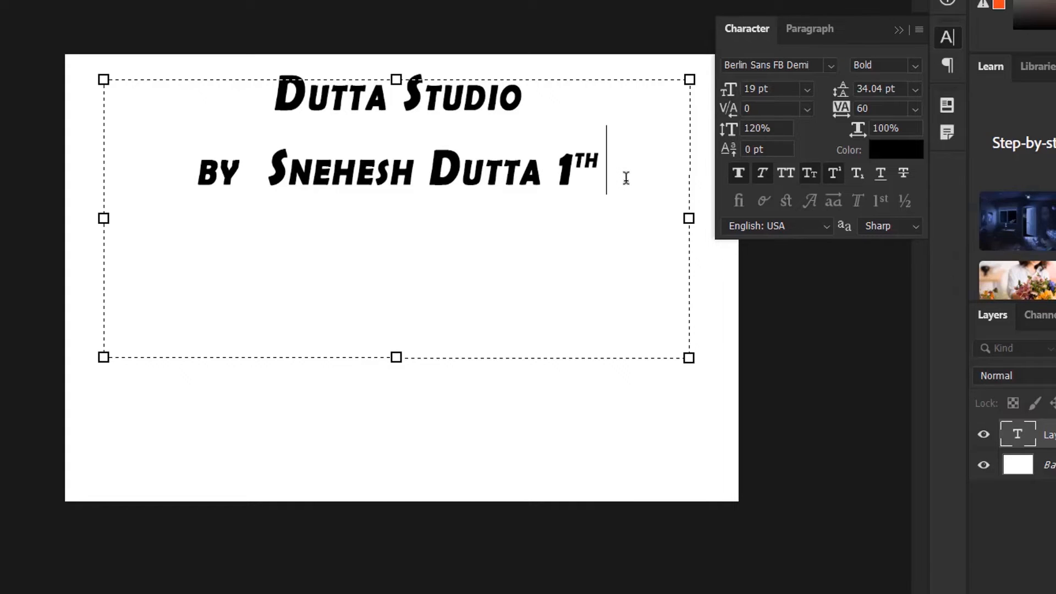
Add a third text line reading "h20" and turn superscript off for it
{"action": "key", "text": "Return"}
{"action": "type", "text": "H2O"}
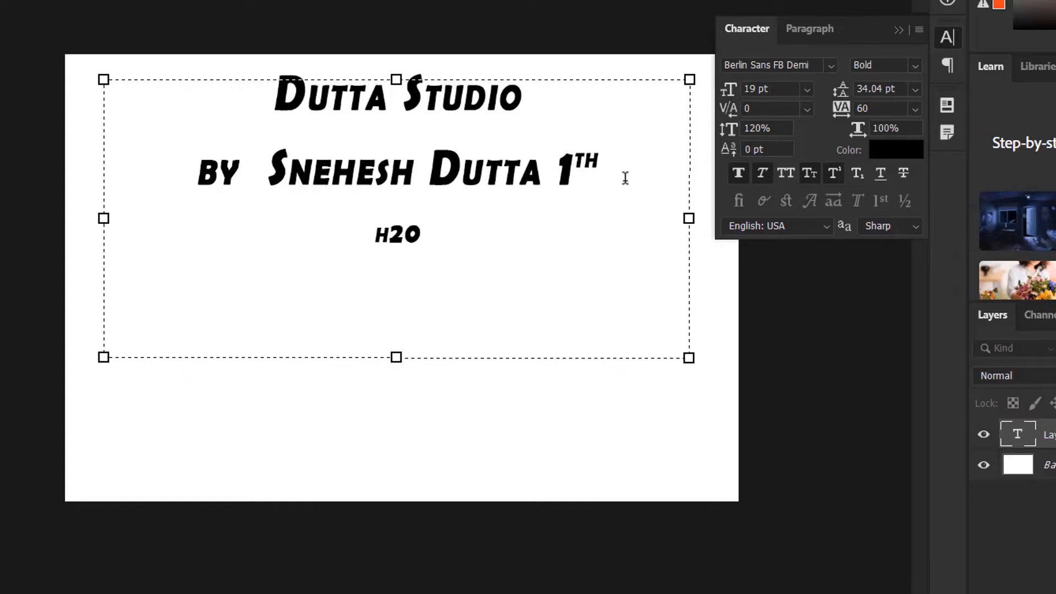
{"action": "key", "text": "shift+Left"}
{"action": "key", "text": "shift+Left"}
{"action": "key", "text": "shift+Left"}
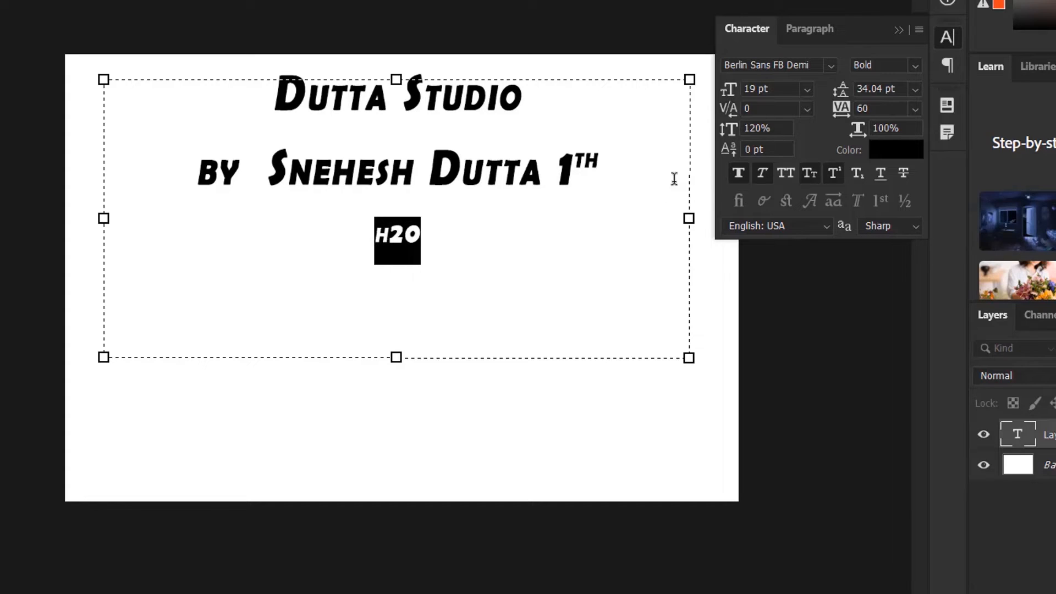
{"action": "left_click", "coordinate": [833, 168]}
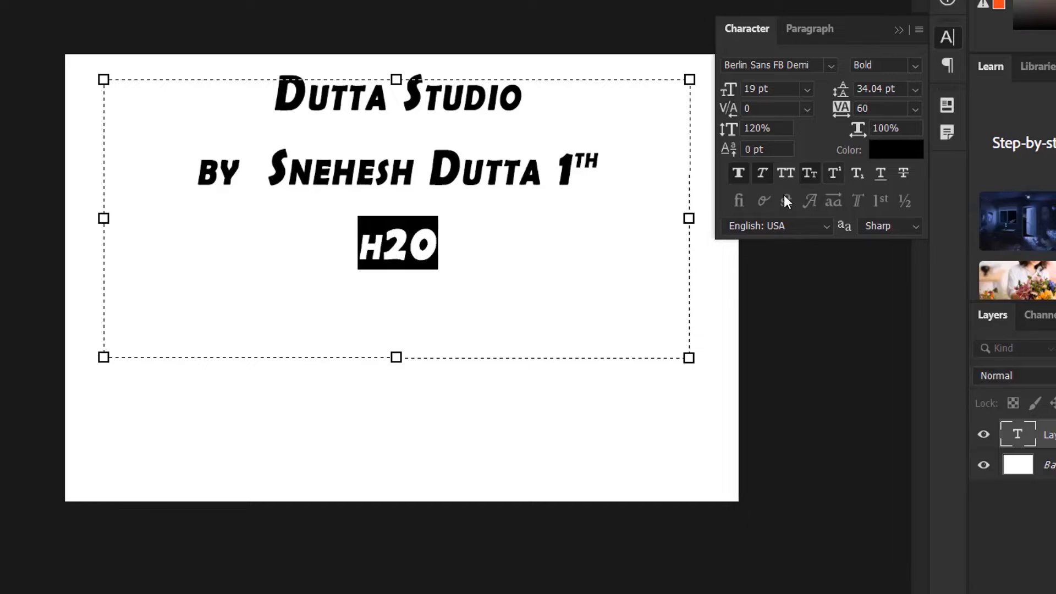
Make the "2" in the third text line subscript
{"action": "left_click", "coordinate": [413, 240]}
{"action": "left_click_drag", "start_coordinate": [412, 240], "coordinate": [388, 237]}
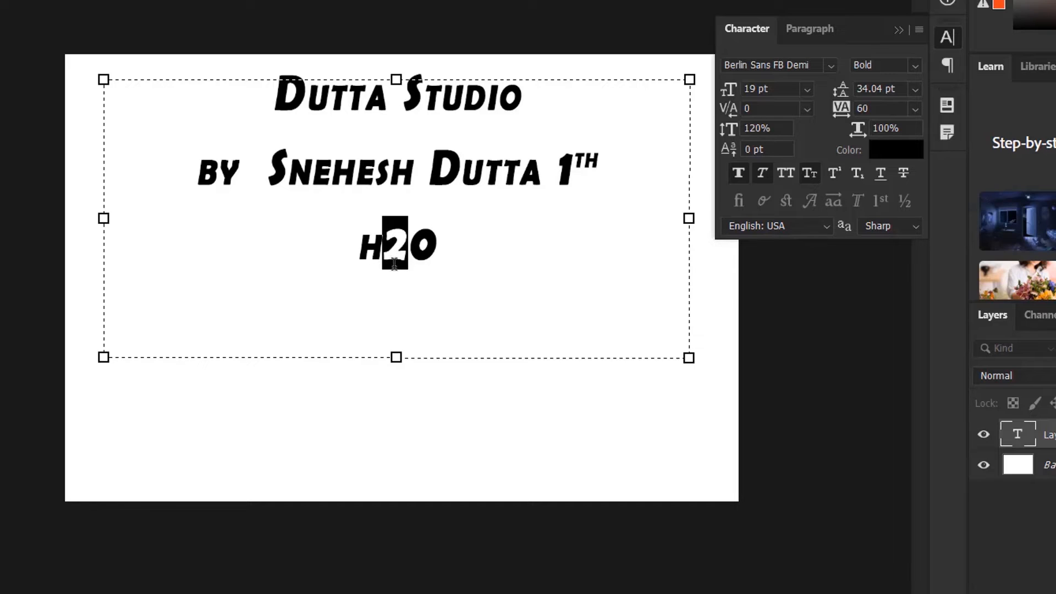
{"action": "left_click", "coordinate": [859, 177]}
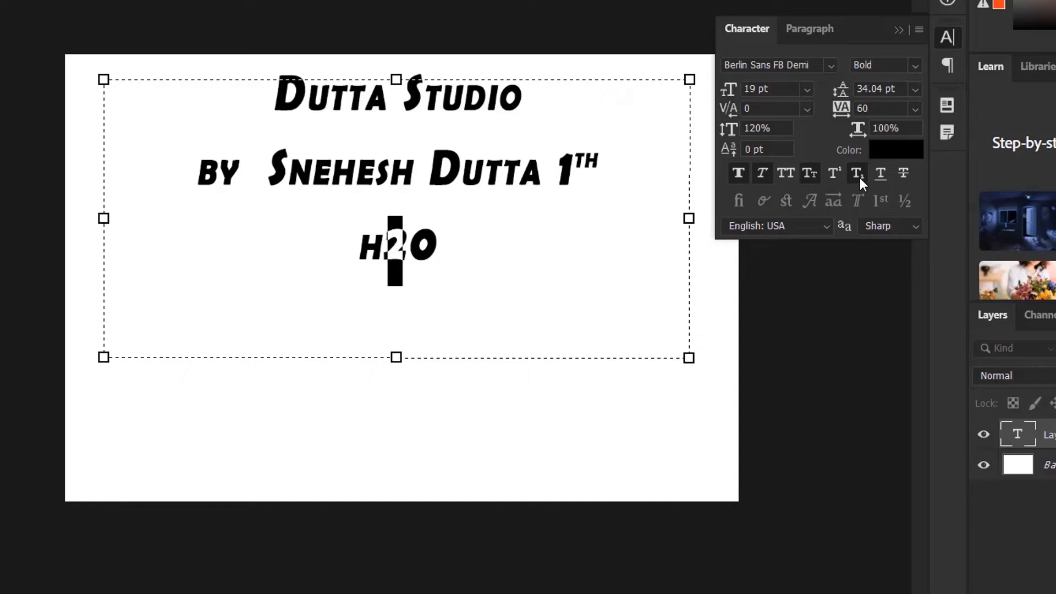
{"action": "left_click", "coordinate": [468, 260]}
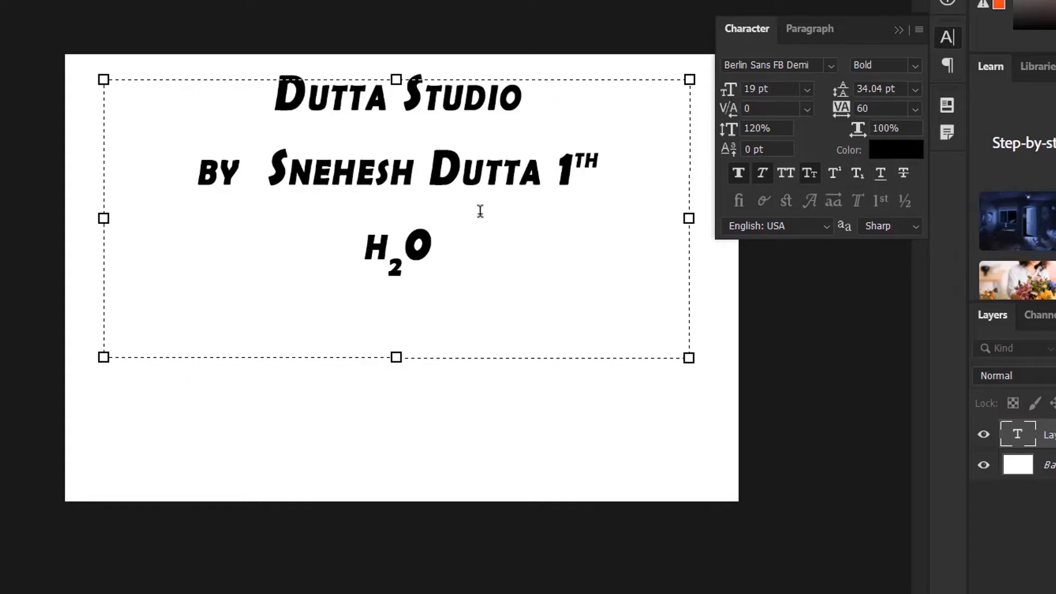
Underline the full name on the second text line from its second letter onward
{"action": "left_click", "coordinate": [540, 159]}
{"action": "left_click_drag", "start_coordinate": [330, 163], "coordinate": [281, 158]}
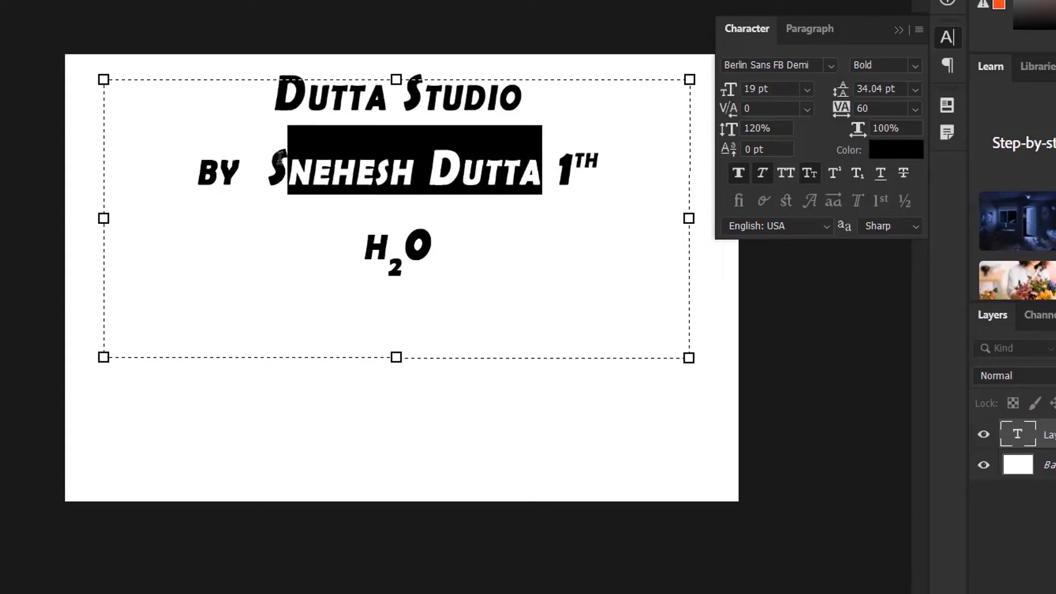
{"action": "left_click", "coordinate": [881, 174]}
{"action": "left_click", "coordinate": [420, 189]}
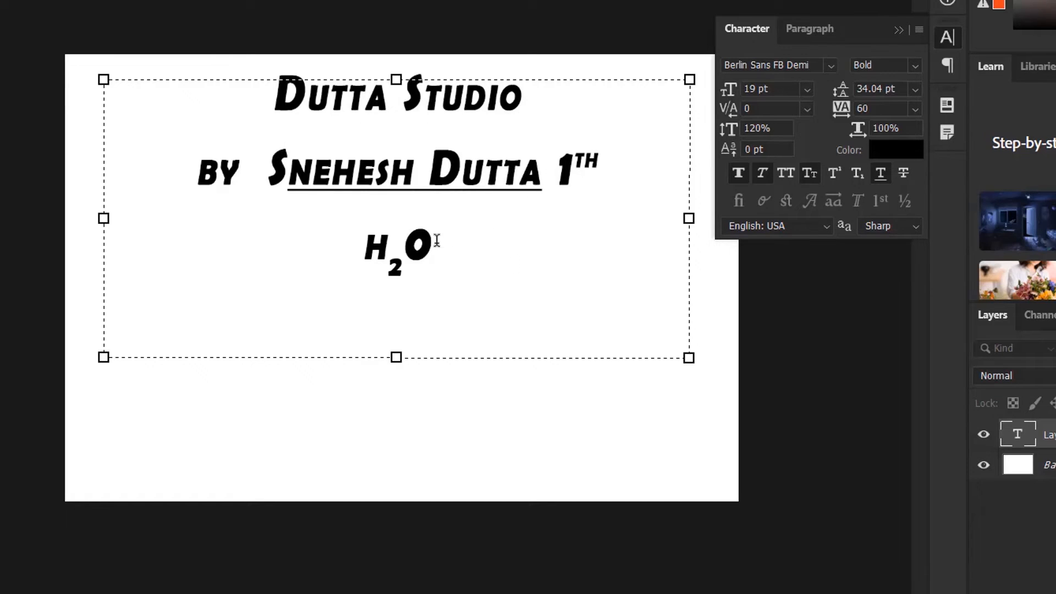
Apply strikethrough to the whole third text line
{"action": "left_click_drag", "start_coordinate": [437, 235], "coordinate": [363, 231]}
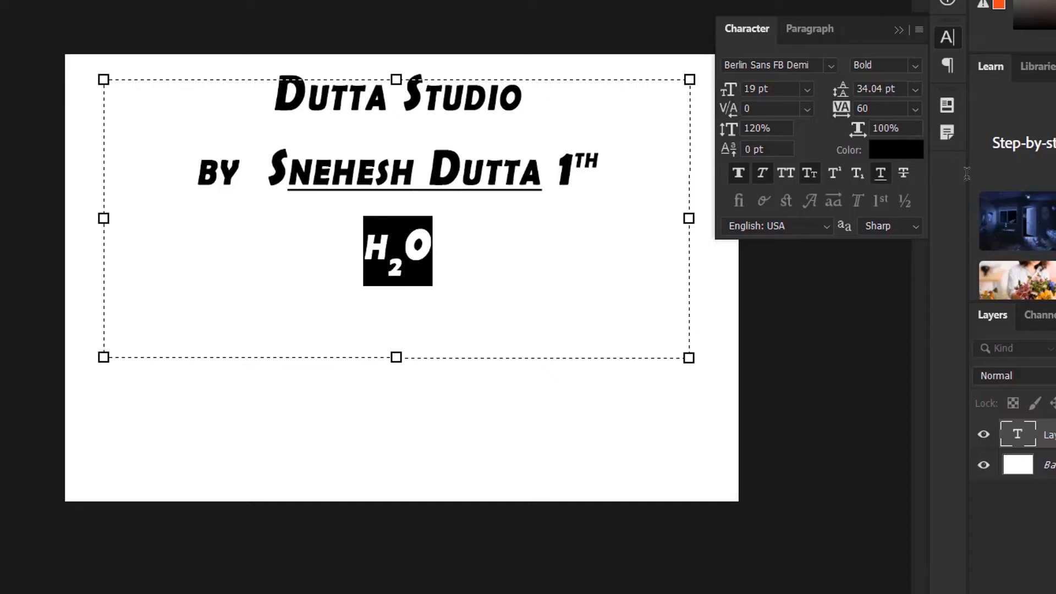
{"action": "left_click", "coordinate": [902, 172]}
{"action": "left_click", "coordinate": [564, 250]}
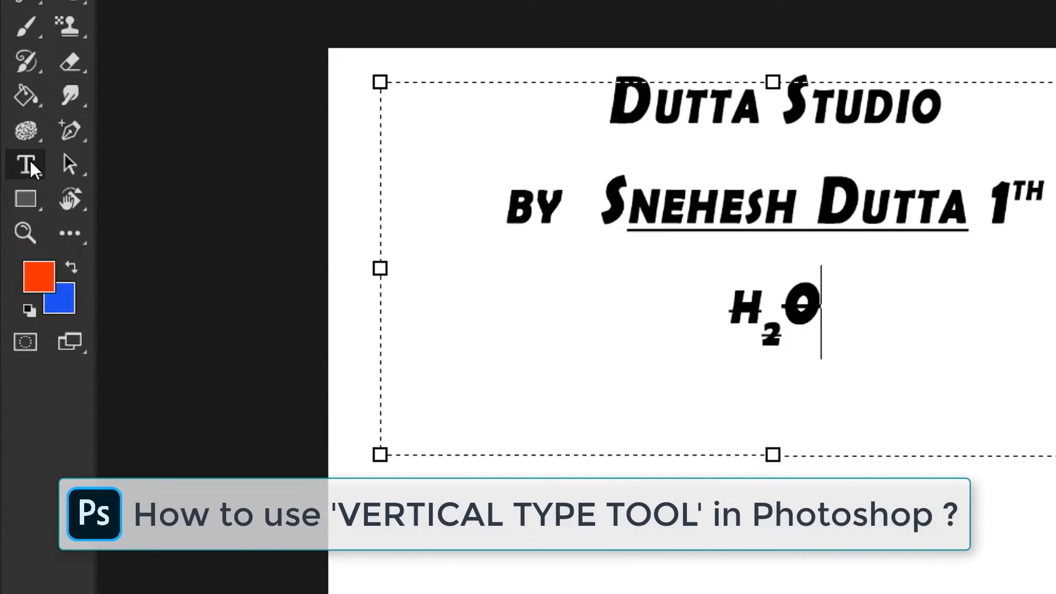
Switch to the Vertical Type tool, collapse the character settings and hide the existing text layer
{"action": "right_click", "coordinate": [13, 214]}
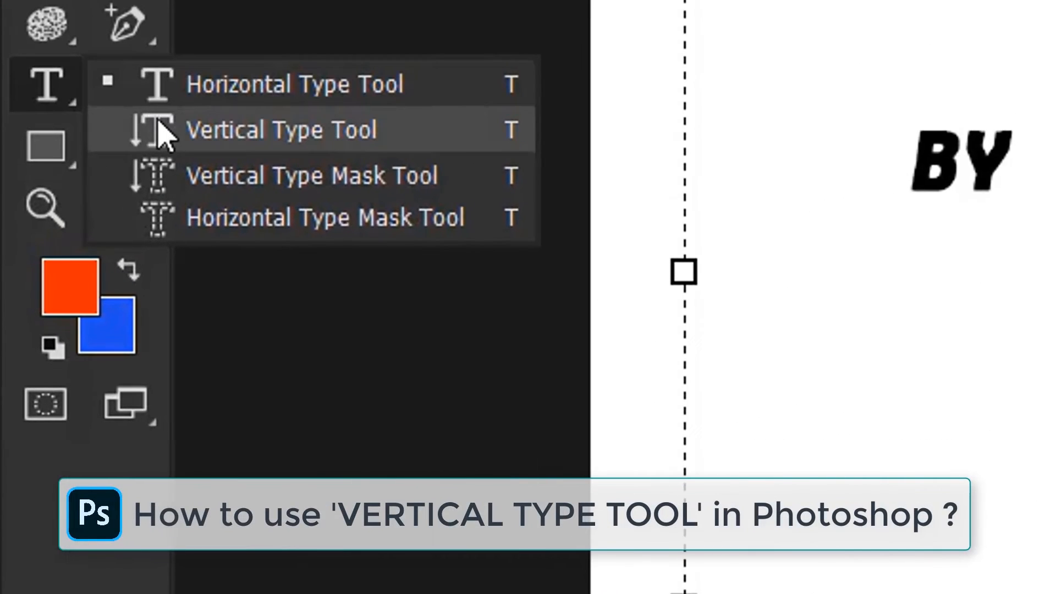
{"action": "left_click", "coordinate": [139, 144]}
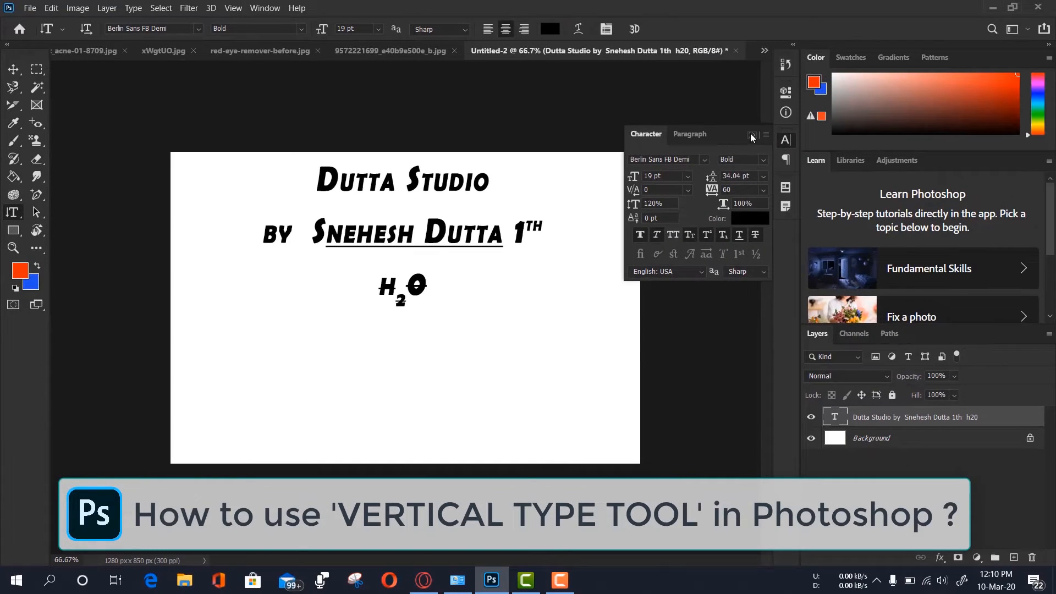
{"action": "left_click", "coordinate": [783, 135]}
{"action": "left_click", "coordinate": [808, 415]}
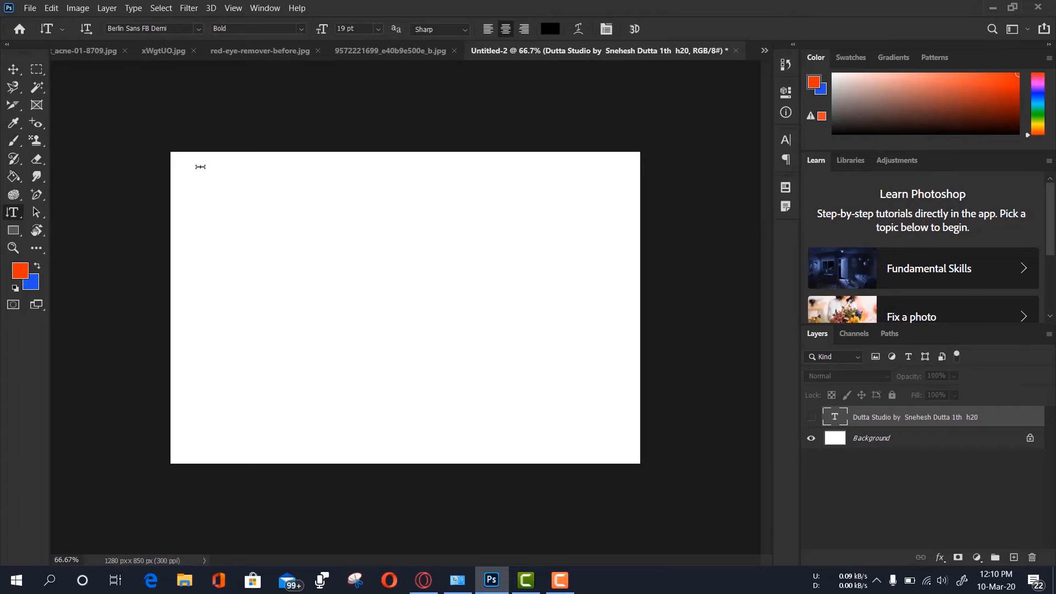
Create a vertical paragraph text box with placeholder text across most of the canvas and extend it down to the canvas's lower edge
{"action": "left_click_drag", "start_coordinate": [201, 167], "coordinate": [627, 398]}
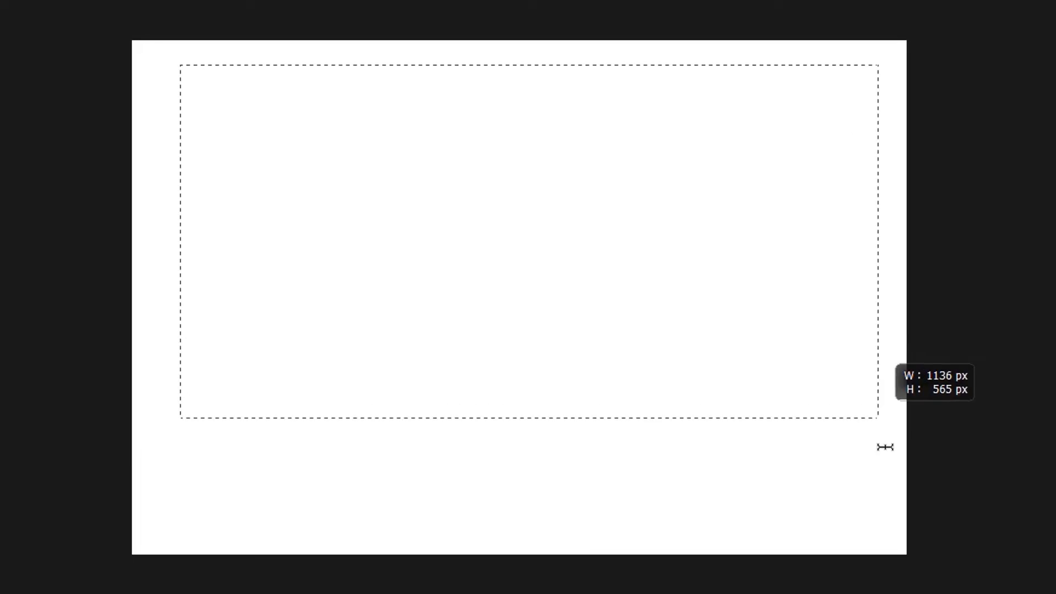
{"action": "left_click_drag", "start_coordinate": [885, 447], "coordinate": [886, 460]}
{"action": "key", "text": "Escape"}
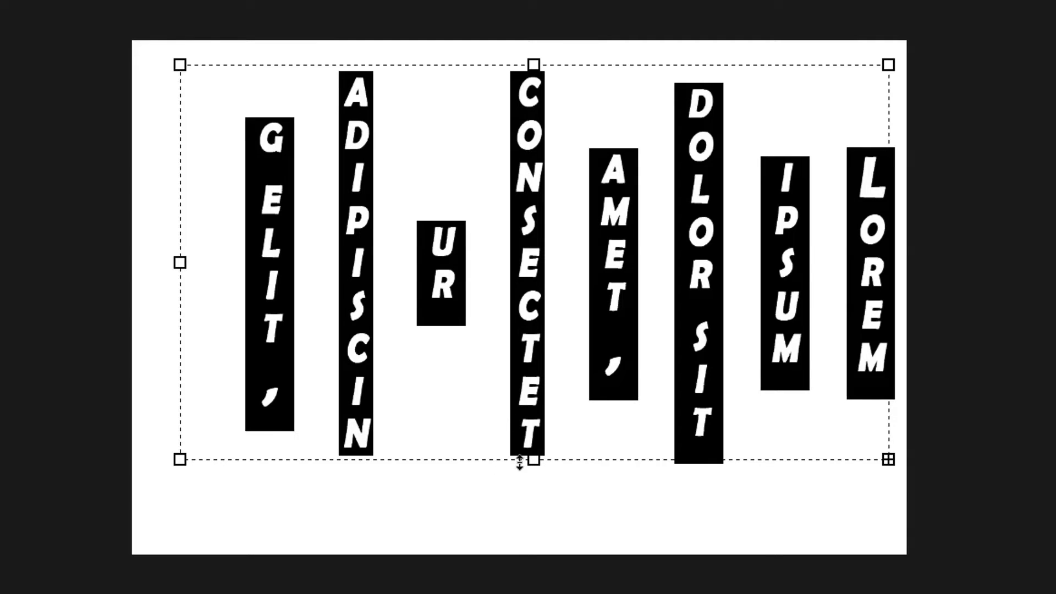
{"action": "left_click_drag", "start_coordinate": [529, 463], "coordinate": [521, 566]}
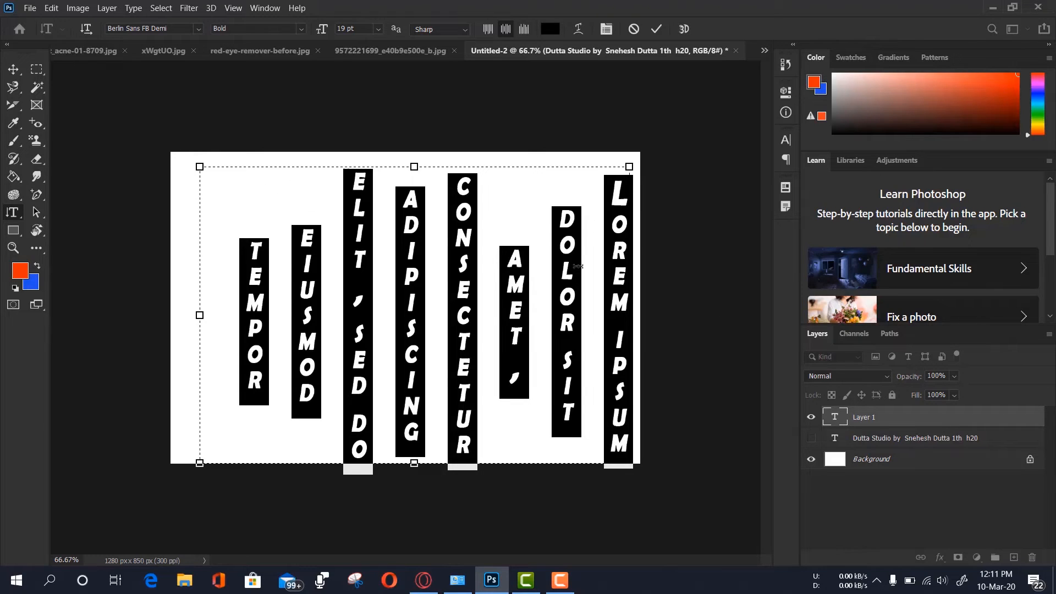
Commit the vertical placeholder text and show the hidden horizontal text layer again
{"action": "left_click", "coordinate": [812, 436]}
{"action": "left_click", "coordinate": [811, 438]}
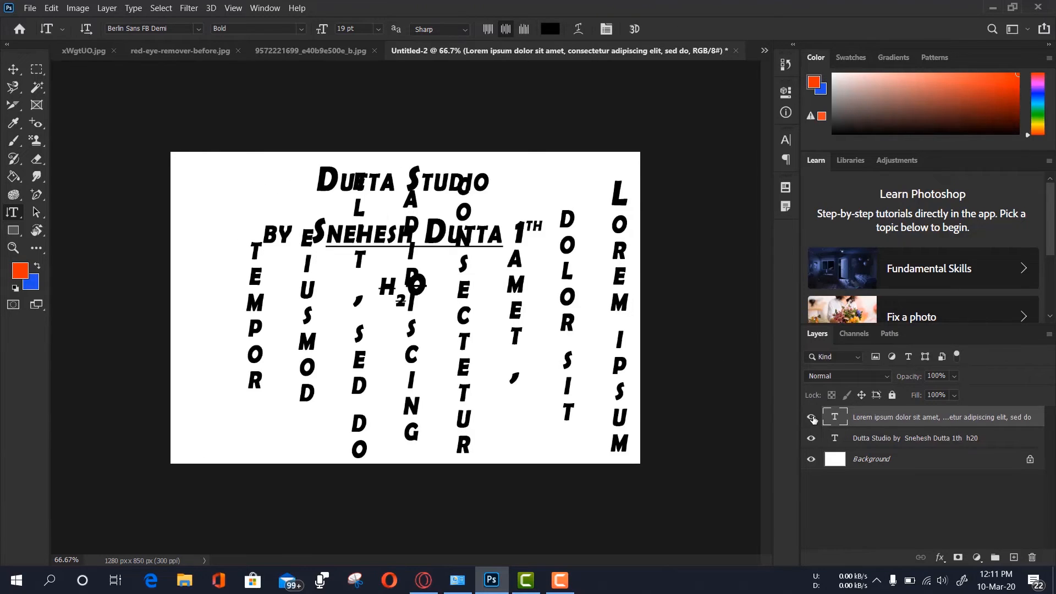
Hide the vertical text layer and add an H under the horizontal text's third line, in a box extended below the canvas
{"action": "left_click", "coordinate": [810, 417]}
{"action": "left_click", "coordinate": [452, 280]}
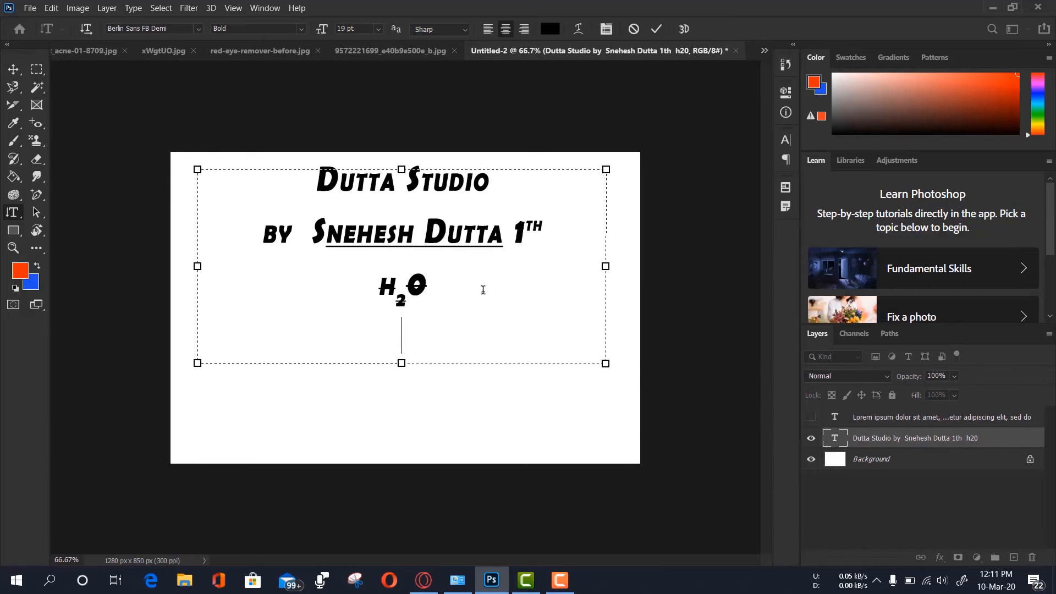
{"action": "type", "text": "H"}
{"action": "left_click_drag", "start_coordinate": [401, 364], "coordinate": [387, 491]}
Add the letters E, L and L on separate new lines below the H and commit the text
{"action": "key", "text": "Return"}
{"action": "type", "text": "E"}
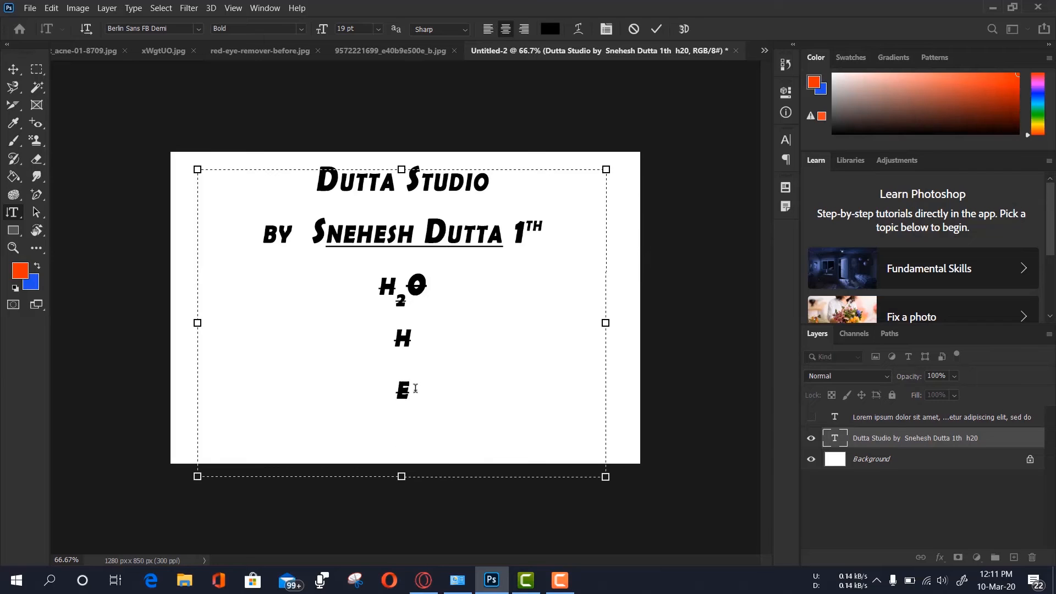
{"action": "type", "text": "L"}
{"action": "key", "text": "BackSpace"}
{"action": "type", "text": "L"}
{"action": "left_click", "coordinate": [809, 487]}
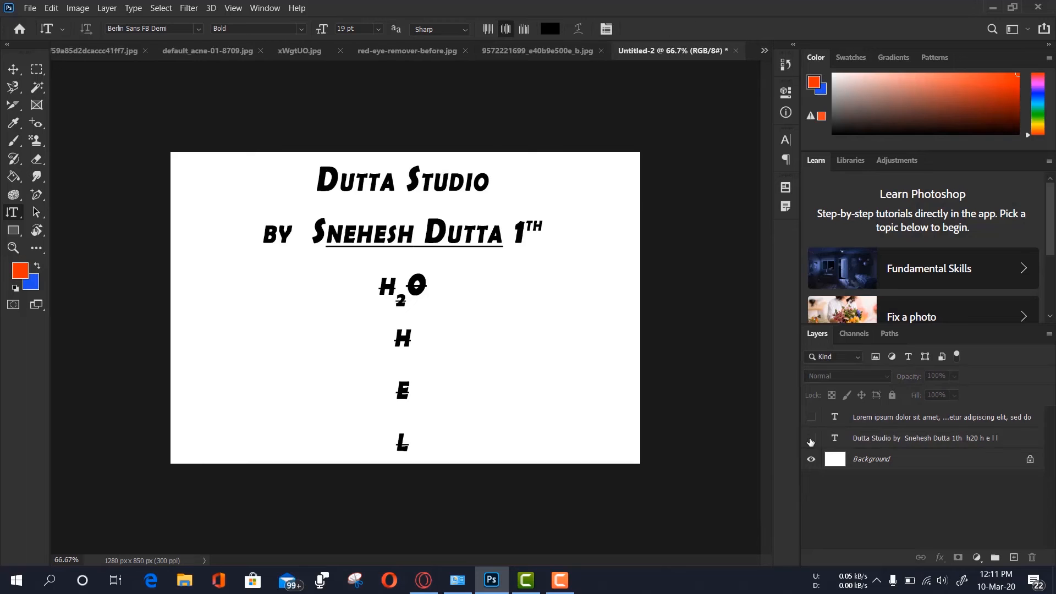
Hide the horizontal text layer and create a Horizontal Type Mask paragraph with placeholder text across most of the canvas
{"action": "left_click", "coordinate": [811, 441]}
{"action": "right_click", "coordinate": [12, 212]}
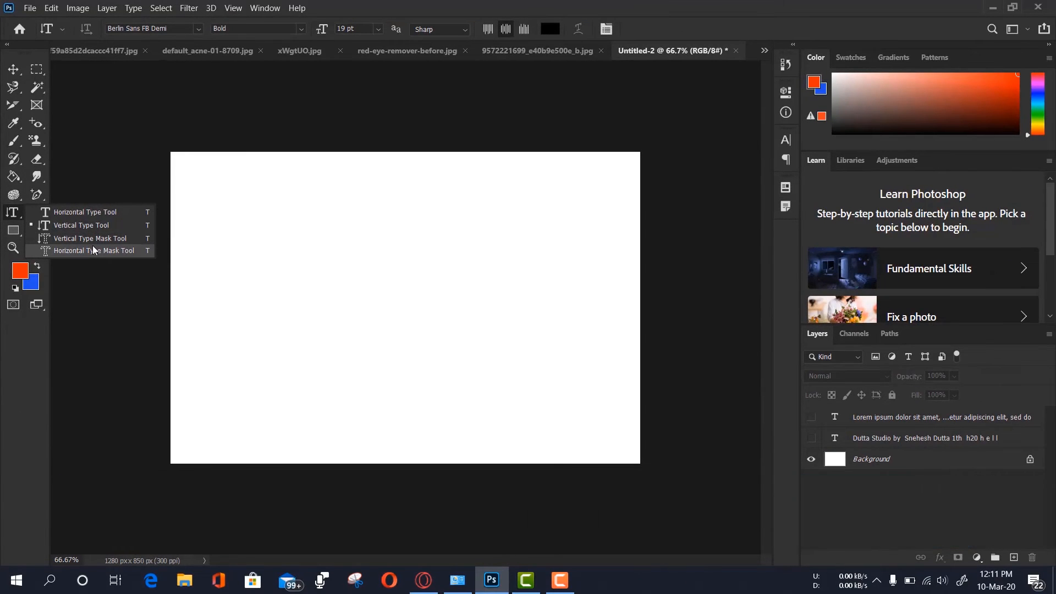
{"action": "left_click", "coordinate": [93, 250]}
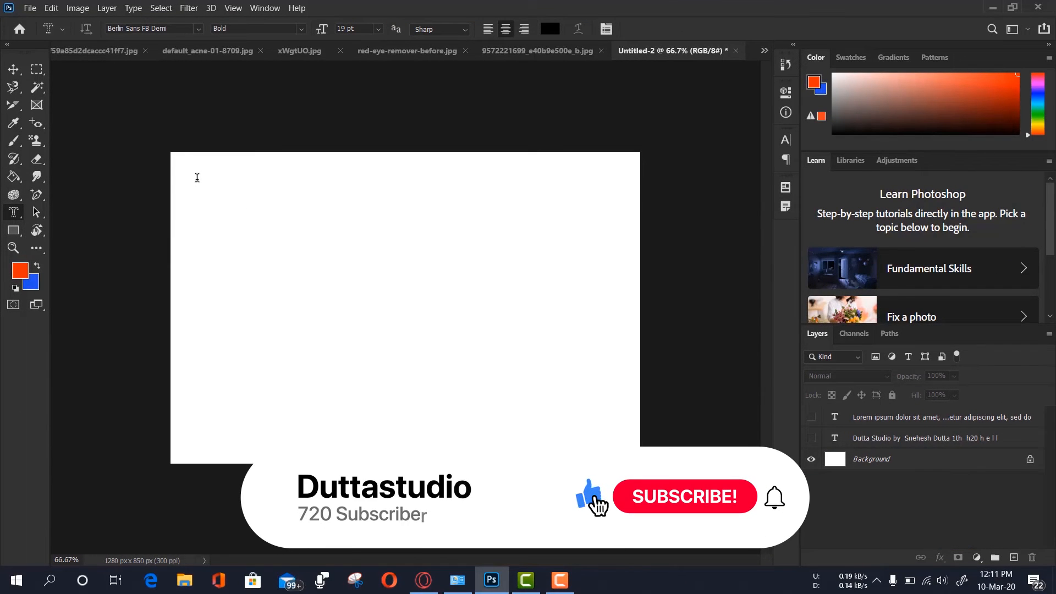
{"action": "left_click_drag", "start_coordinate": [197, 177], "coordinate": [617, 430]}
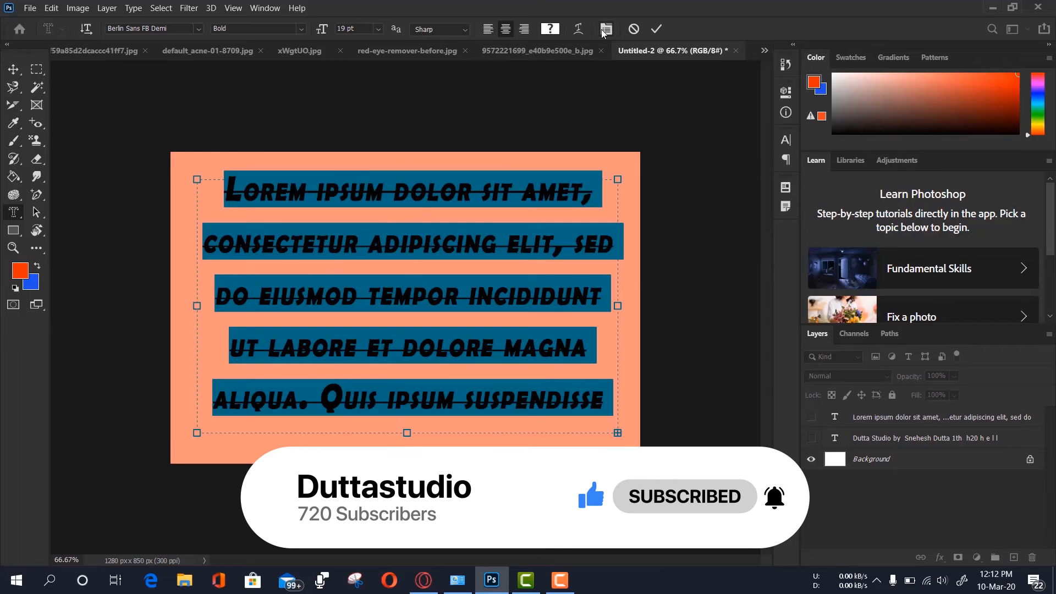
Remove strikethrough and small caps from the mask text and commit it as a selection
{"action": "left_click", "coordinate": [785, 139]}
{"action": "left_click", "coordinate": [755, 235]}
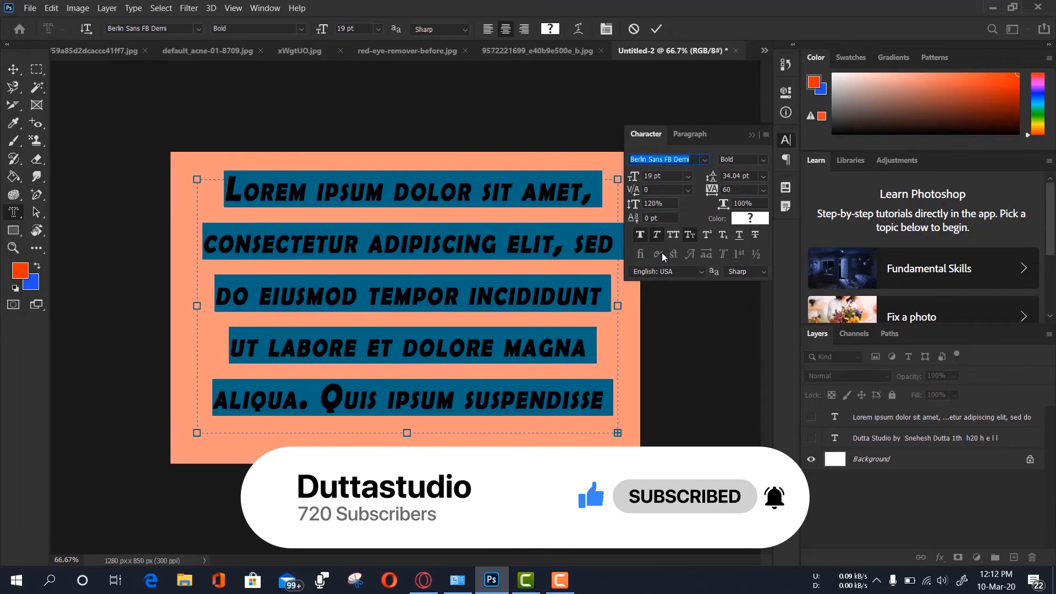
{"action": "left_click", "coordinate": [690, 237]}
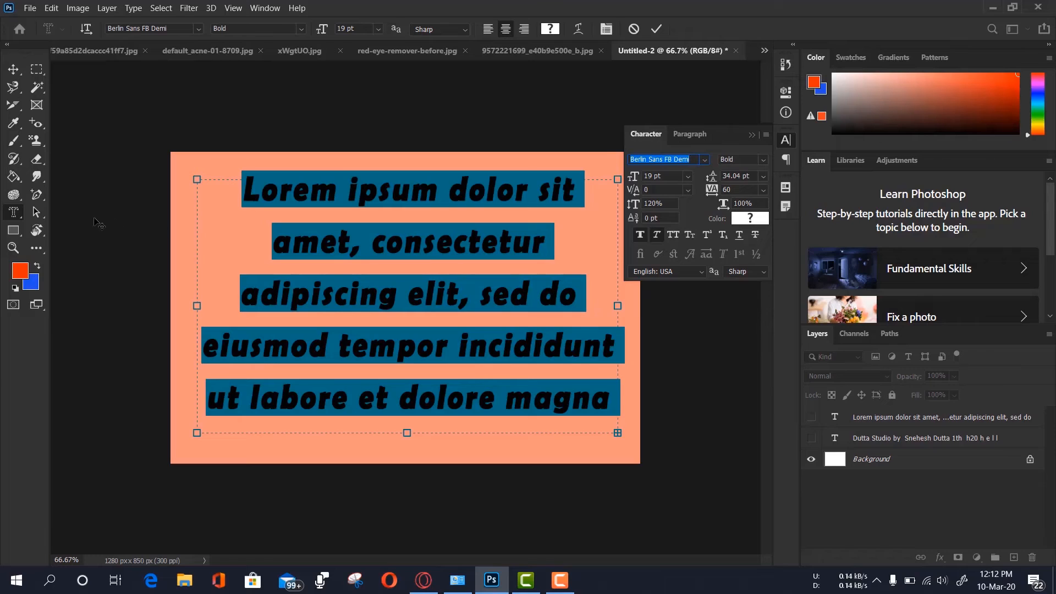
{"action": "left_click", "coordinate": [751, 135]}
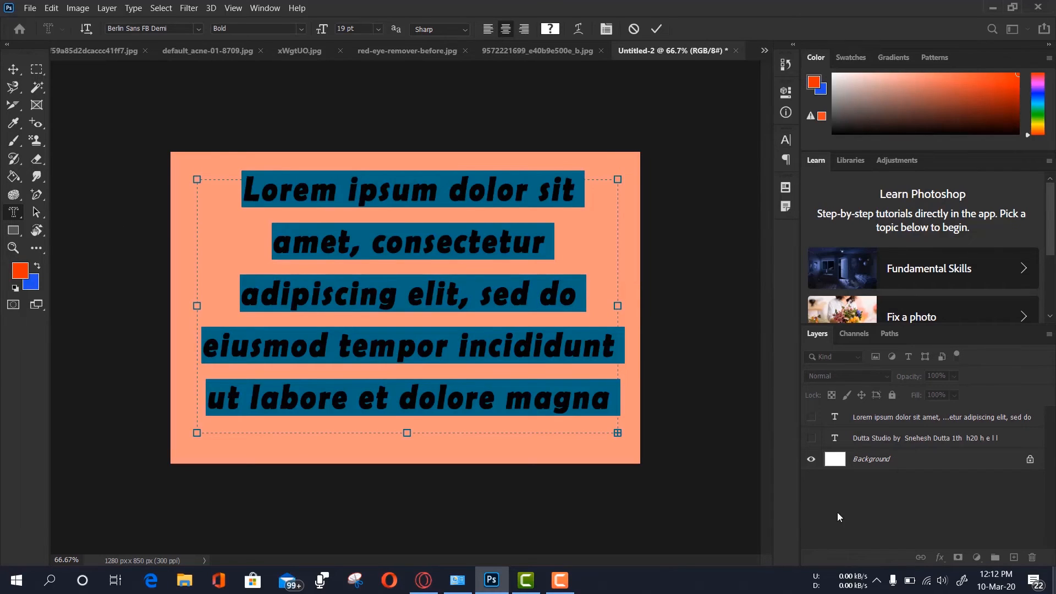
{"action": "left_click", "coordinate": [13, 71]}
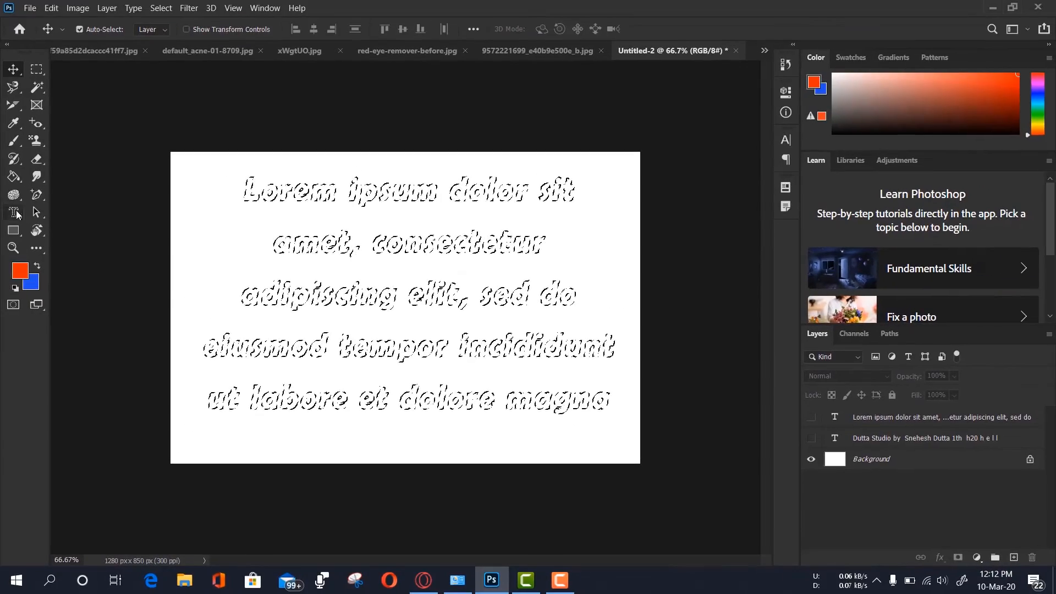
Unlock the Background layer and set the soft round Brush to a size of 322 px
{"action": "left_click", "coordinate": [14, 142]}
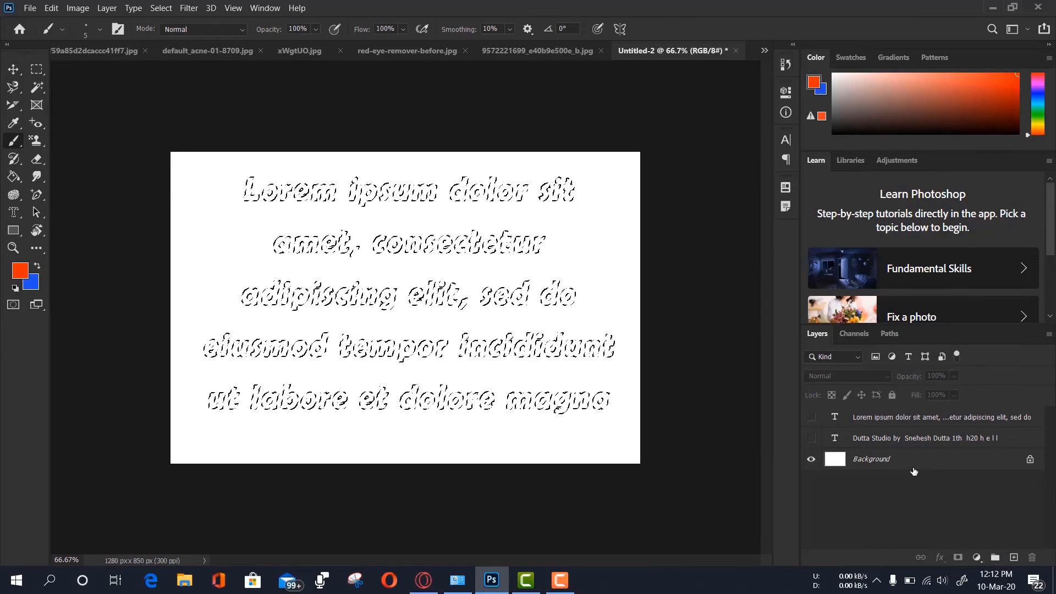
{"action": "left_click", "coordinate": [1030, 458]}
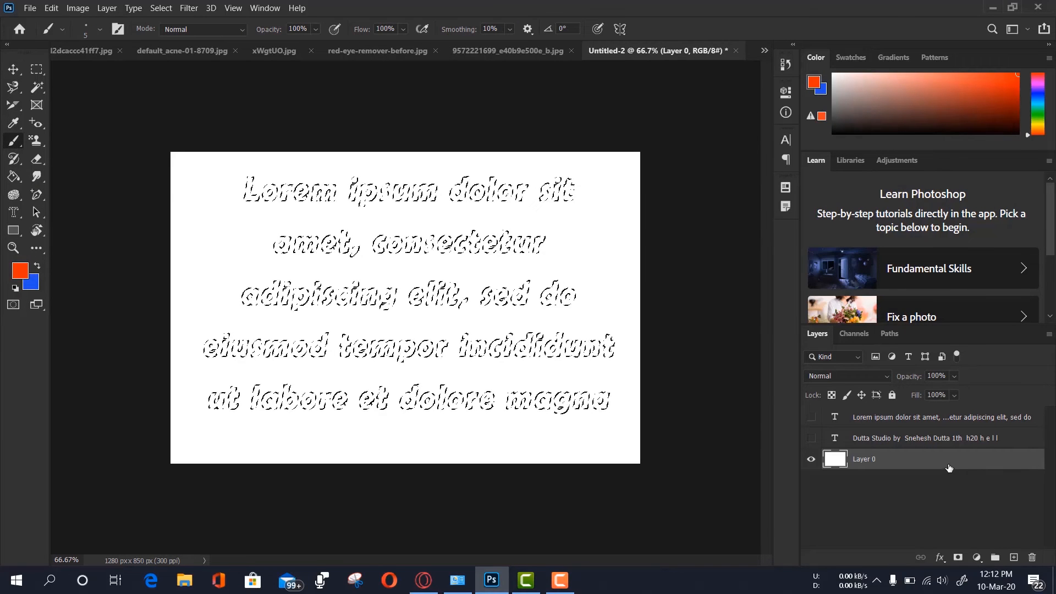
{"action": "right_click", "coordinate": [485, 249]}
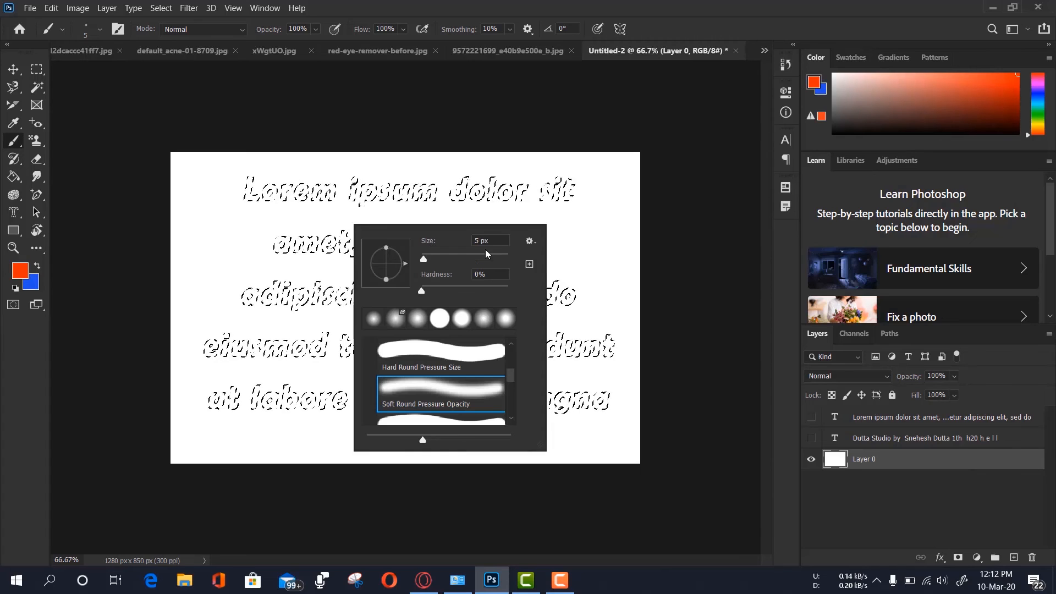
{"action": "left_click_drag", "start_coordinate": [481, 258], "coordinate": [493, 259]}
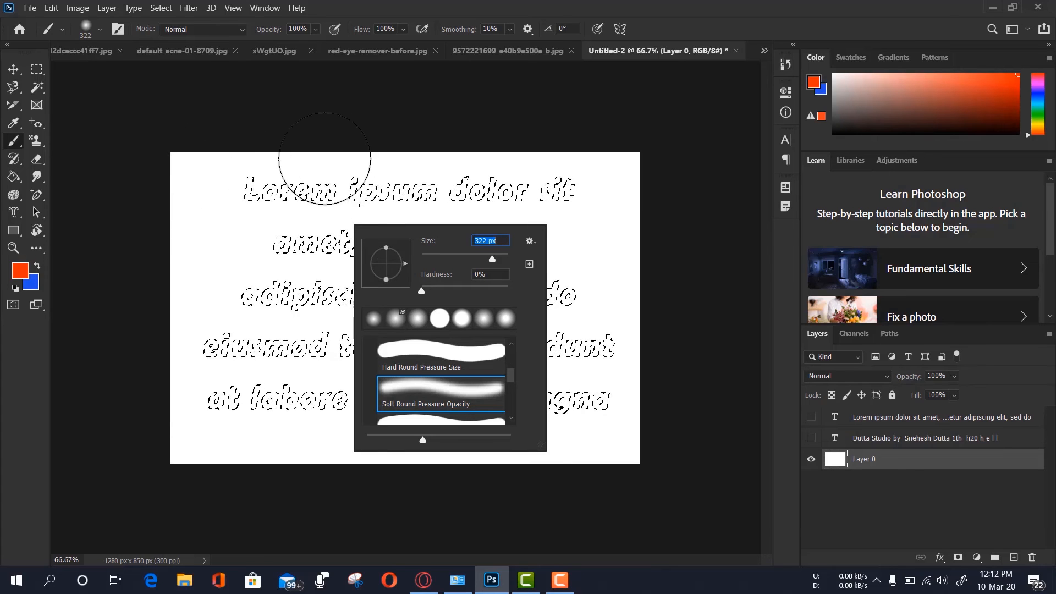
Paint the upper-left letters of the text selection orange-red and most of the remaining letters blue
{"action": "left_click", "coordinate": [171, 209]}
{"action": "mouse_move", "coordinate": [167, 205]}
{"action": "left_mouse_down"}
{"action": "mouse_move", "coordinate": [306, 177]}
{"action": "mouse_move", "coordinate": [436, 106]}
{"action": "mouse_move", "coordinate": [451, 133]}
{"action": "left_mouse_up"}
{"action": "key", "text": "x"}
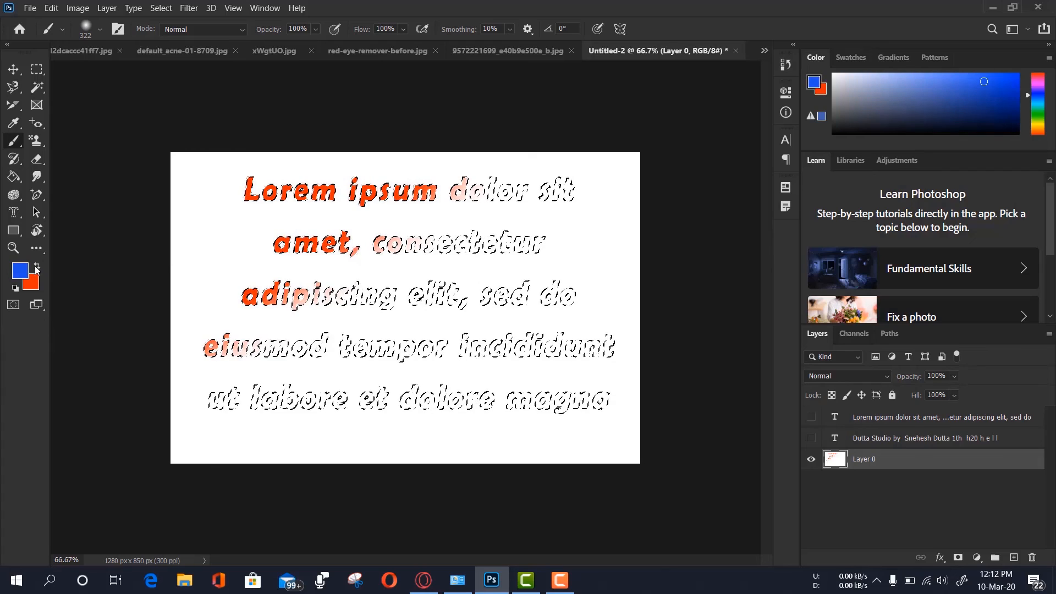
{"action": "mouse_move", "coordinate": [584, 184]}
{"action": "left_mouse_down"}
{"action": "mouse_move", "coordinate": [169, 441]}
{"action": "mouse_move", "coordinate": [389, 436]}
{"action": "mouse_move", "coordinate": [551, 347]}
{"action": "left_mouse_up"}
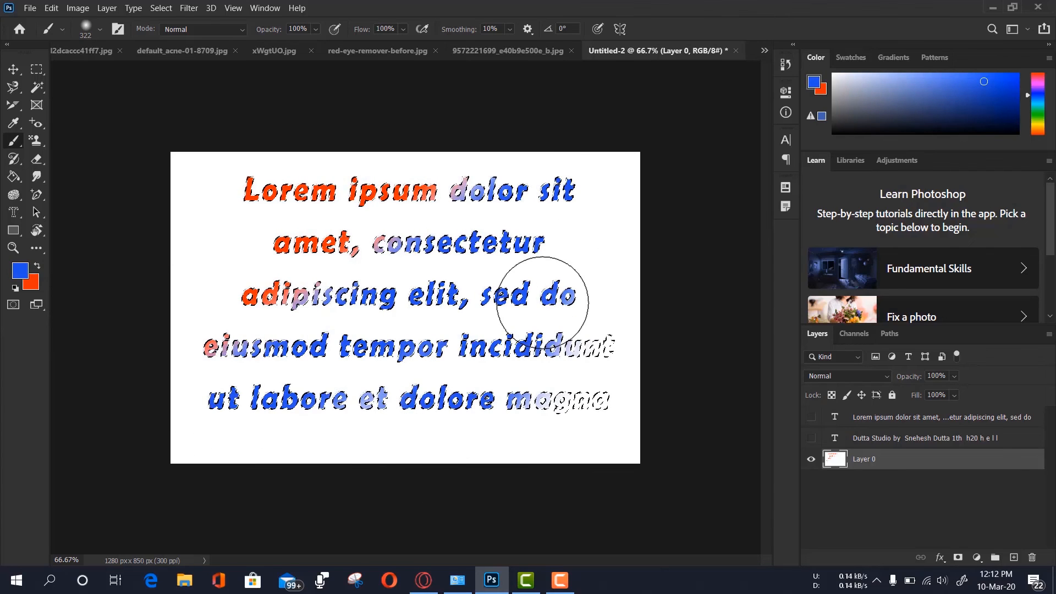
Paint the lower-right letters with green foreground color #189833 and clear the text selection
{"action": "left_click", "coordinate": [20, 270]}
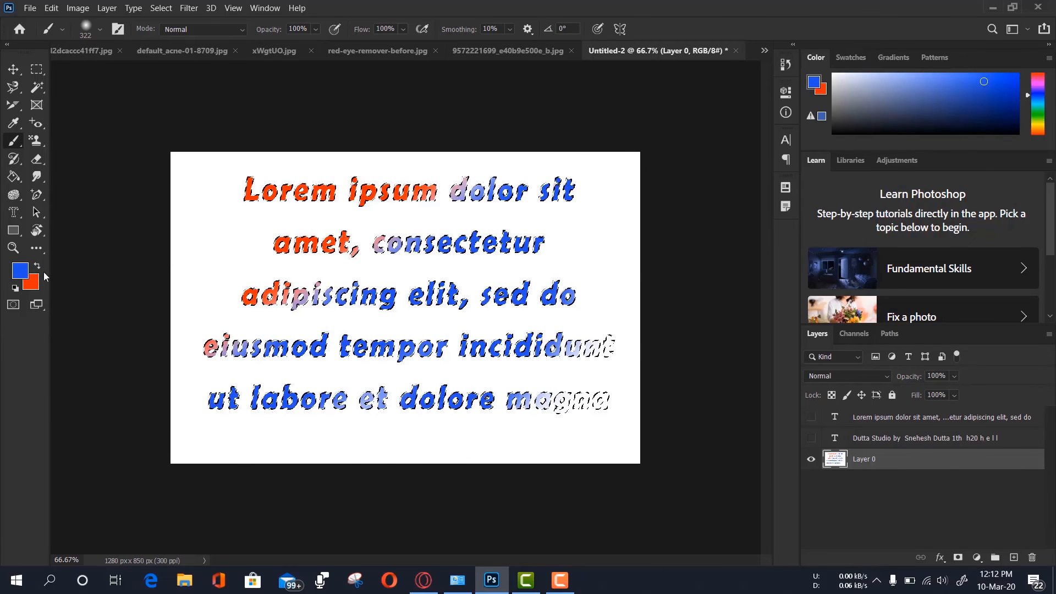
{"action": "left_click", "coordinate": [786, 226]}
{"action": "left_click", "coordinate": [749, 131]}
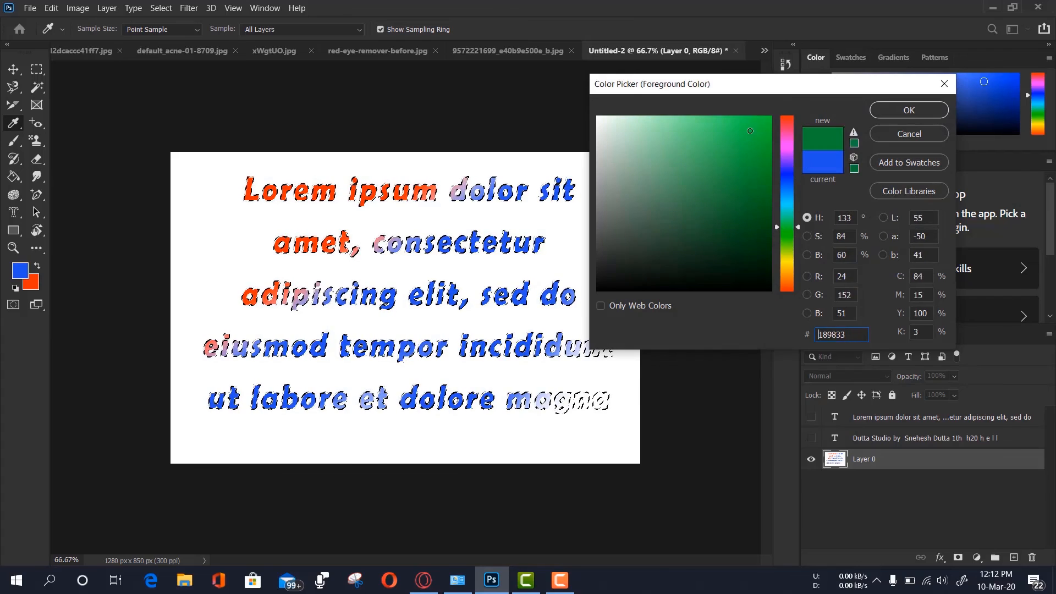
{"action": "left_click", "coordinate": [908, 110]}
{"action": "mouse_move", "coordinate": [598, 417]}
{"action": "left_mouse_down"}
{"action": "mouse_move", "coordinate": [615, 374]}
{"action": "mouse_move", "coordinate": [618, 396]}
{"action": "left_mouse_up"}
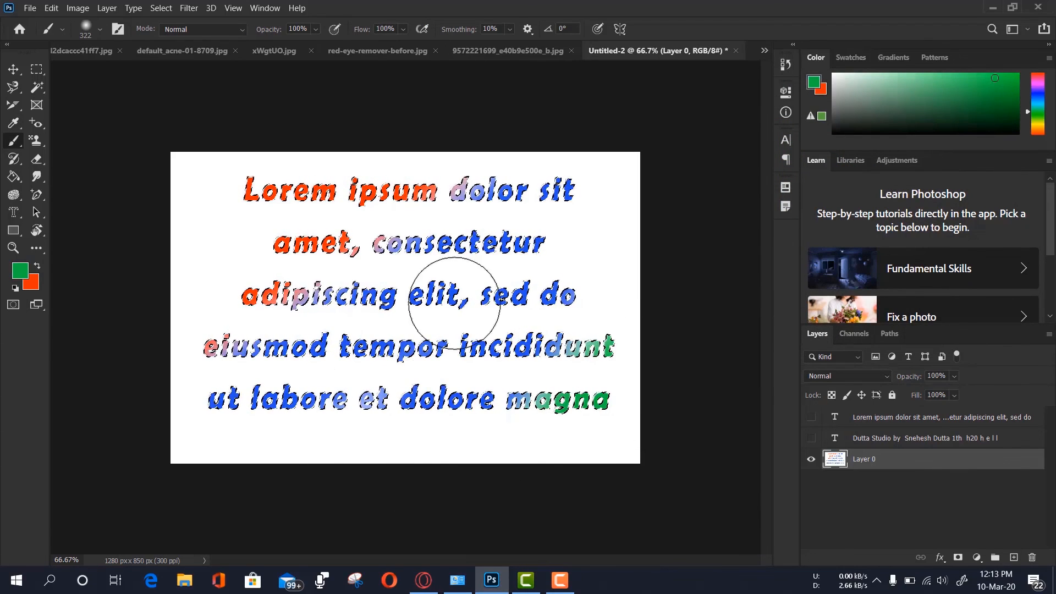
{"action": "key", "text": "v"}
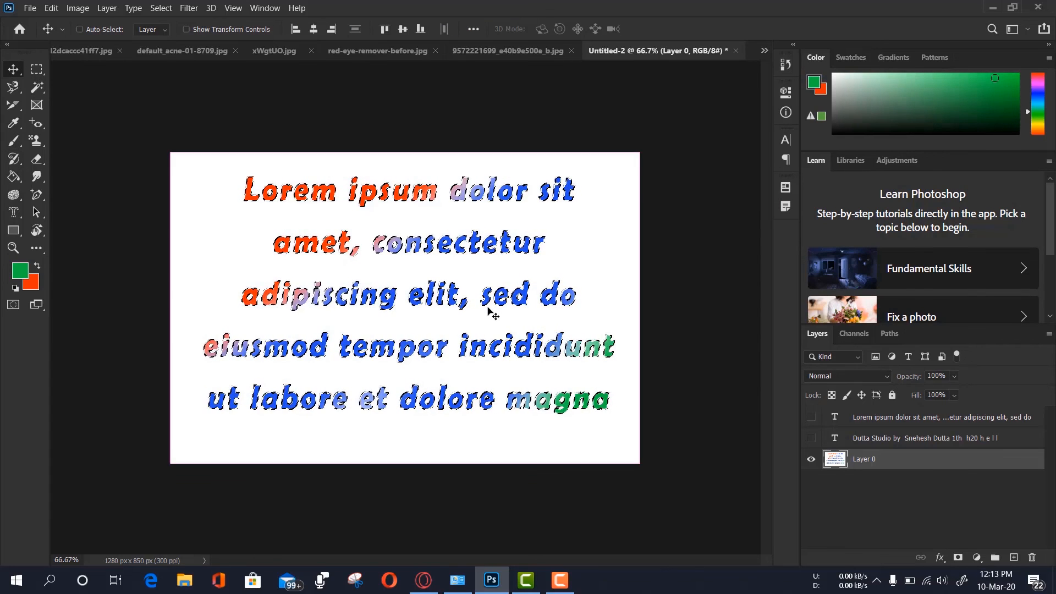
{"action": "key", "text": "ctrl+d"}
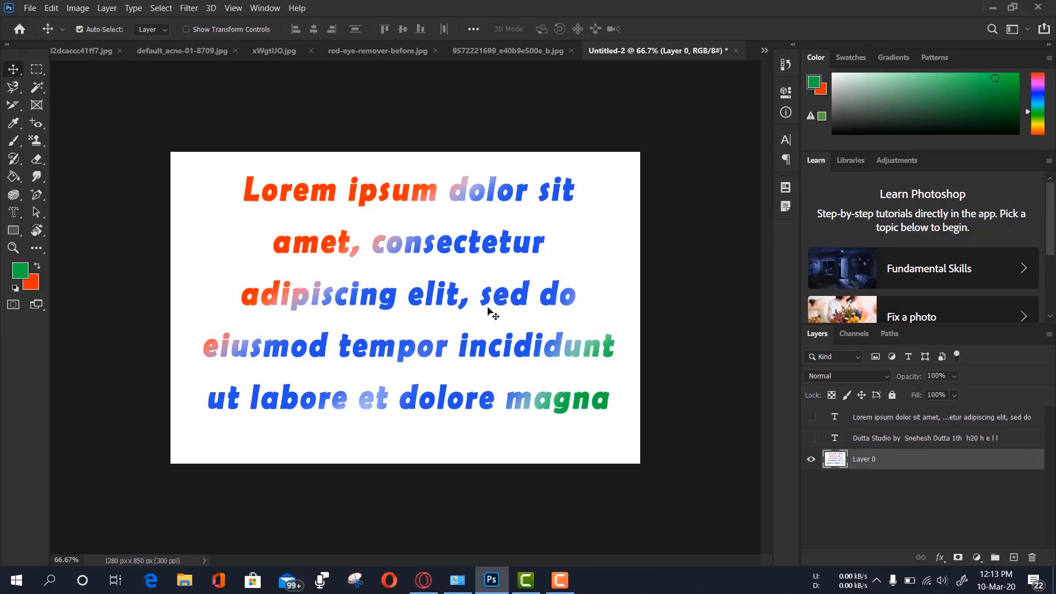